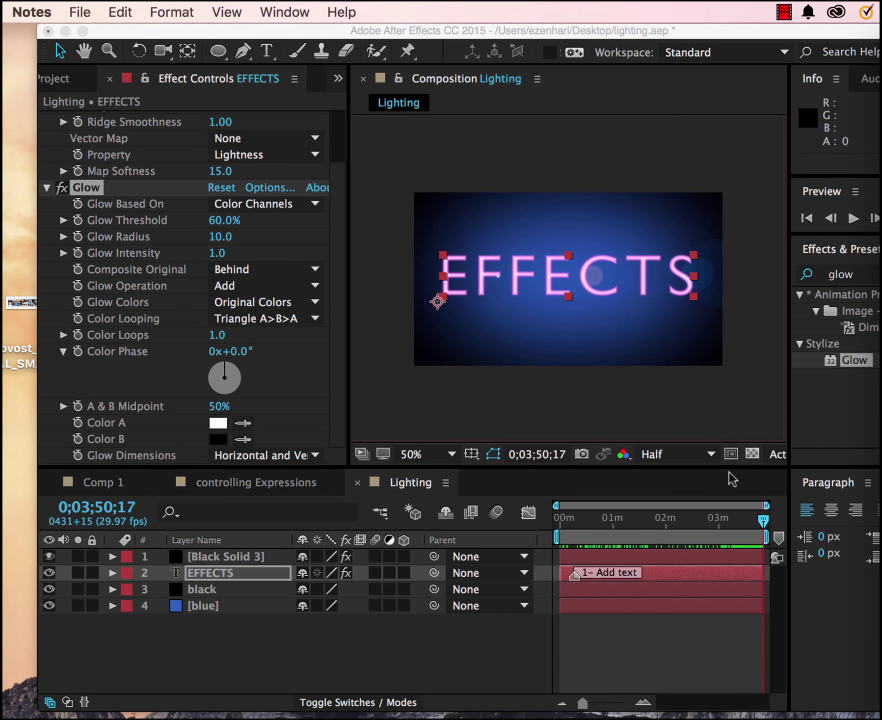
- Bring After Effects forward and stretch the Lighting timeline ruler to the comp's full length
{"action": "left_click", "coordinate": [817, 661]}
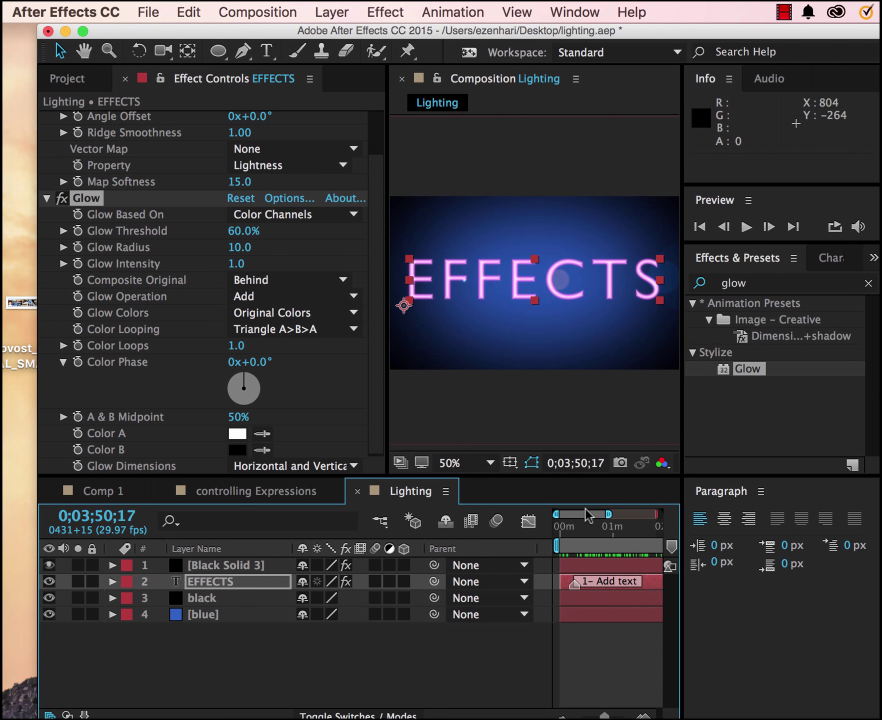
{"action": "left_click_drag", "start_coordinate": [609, 515], "coordinate": [625, 550]}
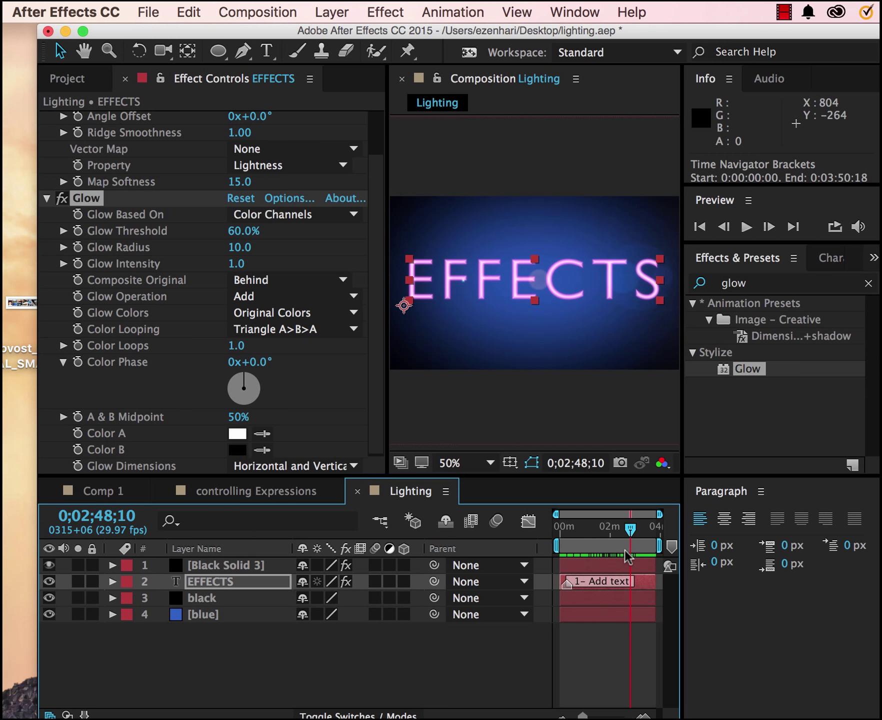
- From the Project panel, create a 1280×720, 29.97 fps composition named lighting_Effect
{"action": "left_click", "coordinate": [68, 79]}
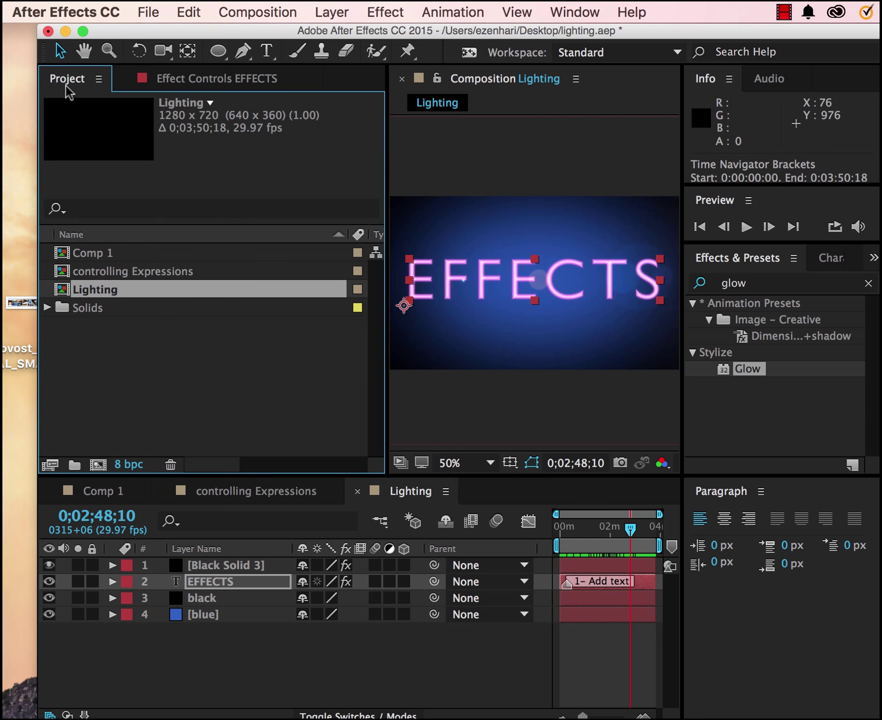
{"action": "left_click", "coordinate": [261, 14]}
{"action": "left_click", "coordinate": [263, 40]}
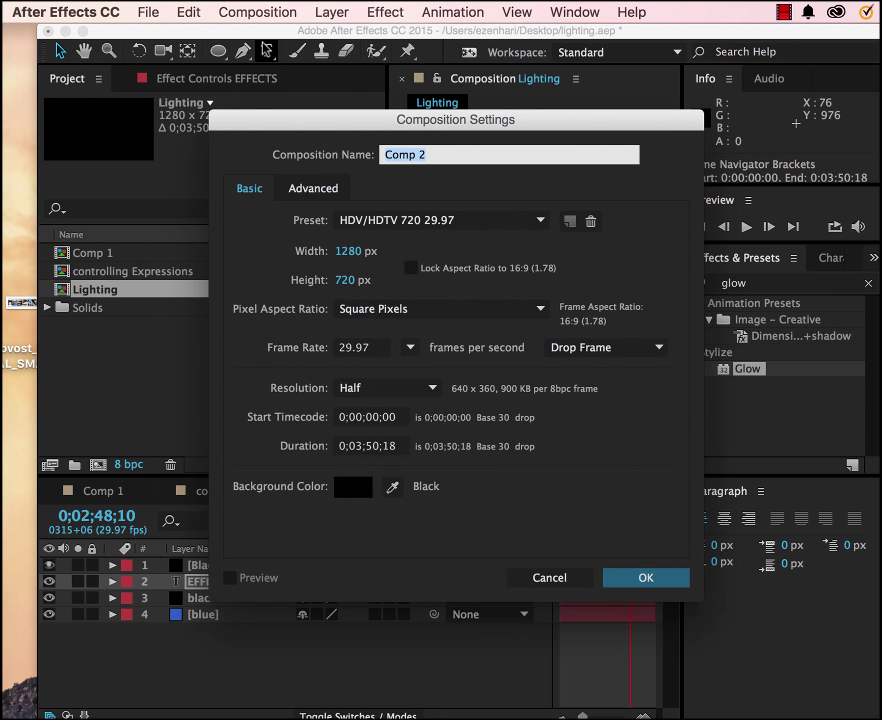
{"action": "key", "text": "BackSpace"}
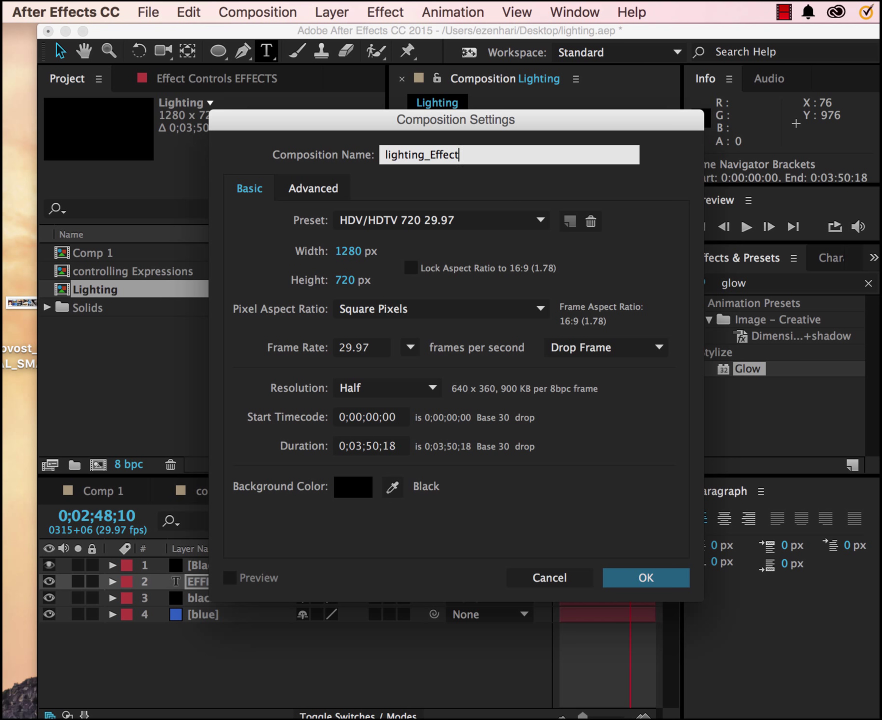
{"action": "key", "text": "Return"}
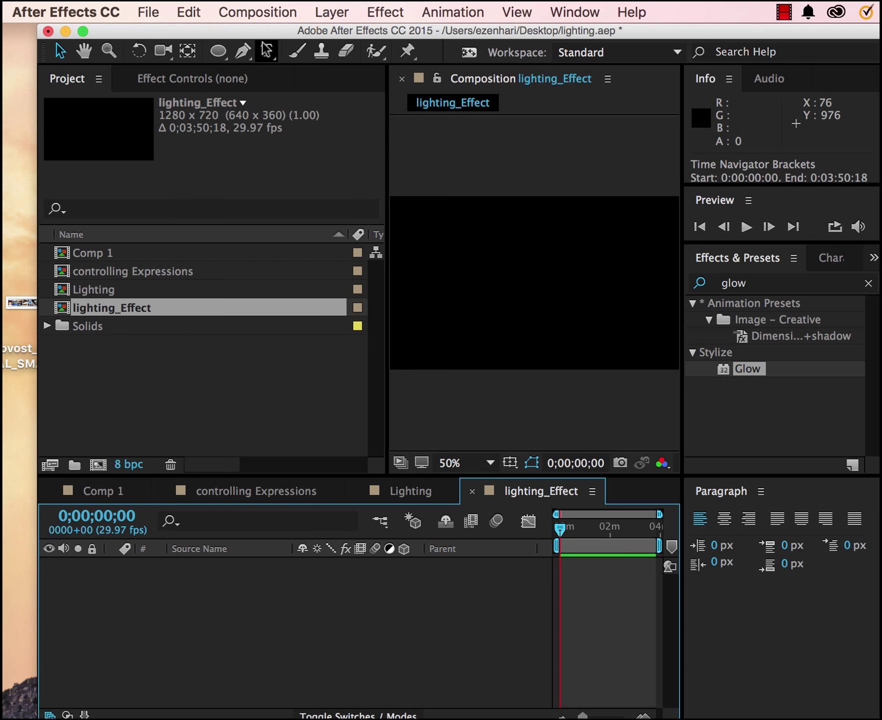
- Add a new full-frame solid layer named black through Layer > New > Solid
{"action": "left_click", "coordinate": [326, 14]}
{"action": "mouse_move", "coordinate": [368, 38]}
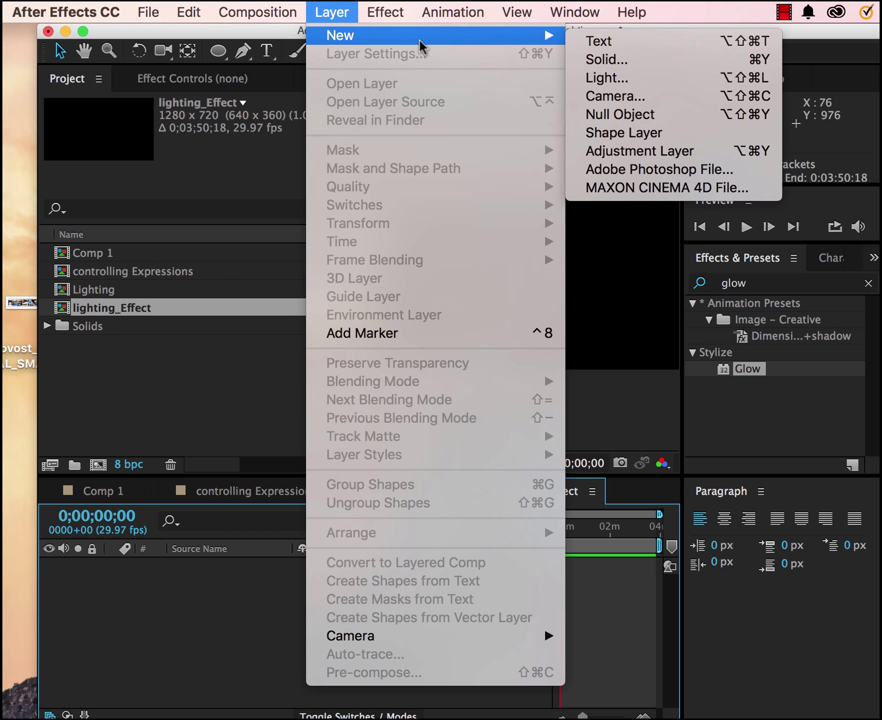
{"action": "left_click", "coordinate": [617, 66]}
{"action": "type", "text": "blakc"}
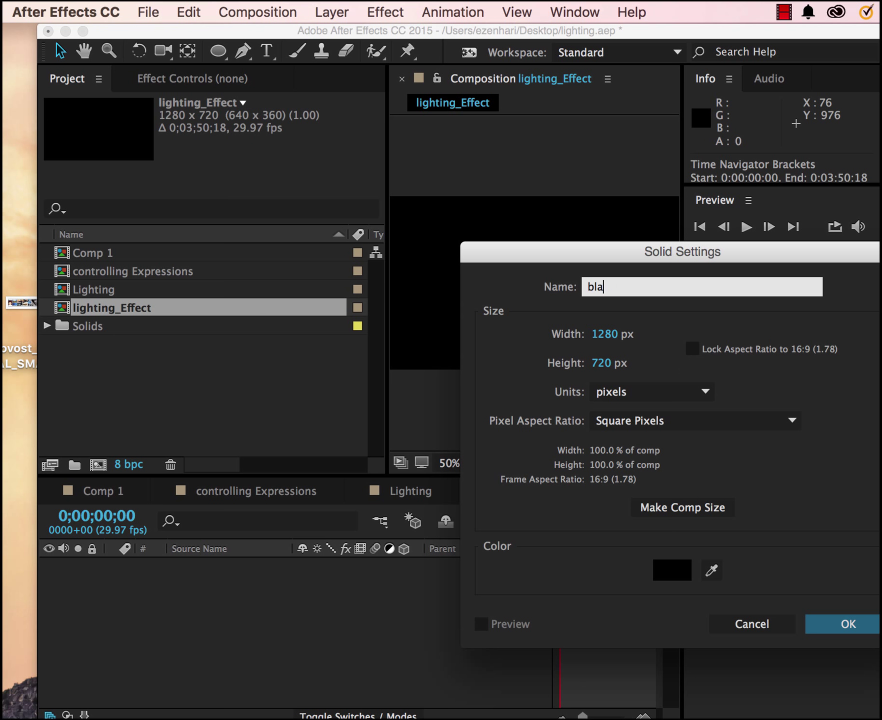
{"action": "key", "text": "Return"}
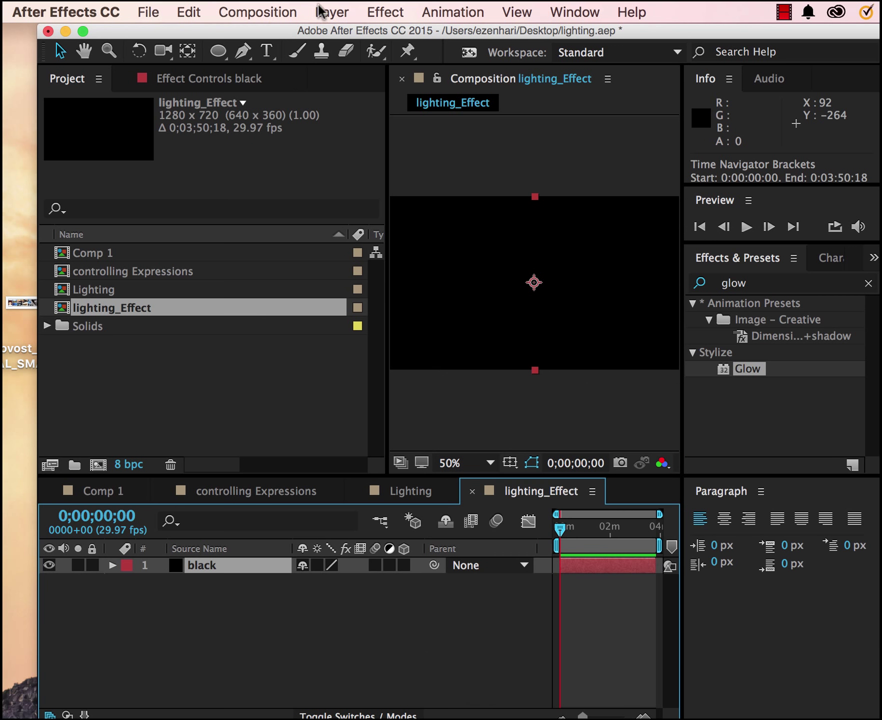
- Add a 1280×720 solid coloured deep blue 192CB3, named Deep Blue Solid 1
{"action": "left_click", "coordinate": [322, 13]}
{"action": "mouse_move", "coordinate": [327, 36]}
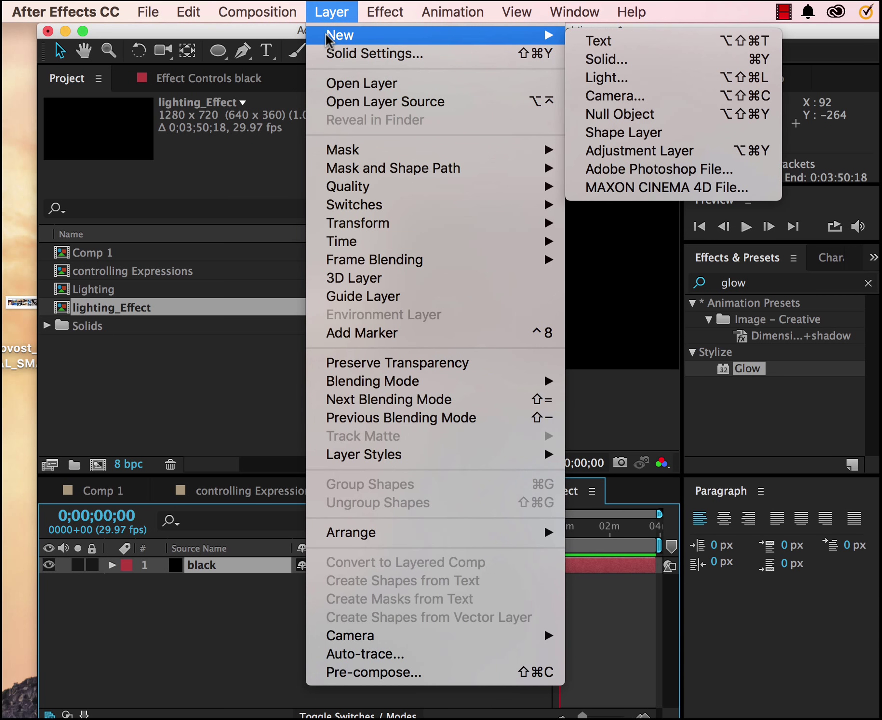
{"action": "mouse_move", "coordinate": [500, 35]}
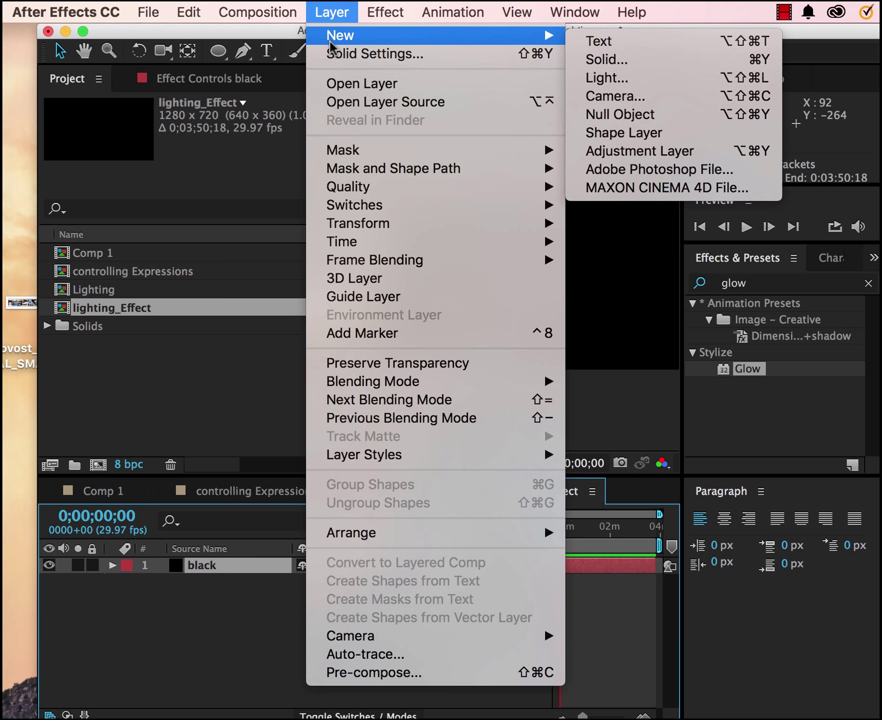
{"action": "left_click", "coordinate": [626, 60]}
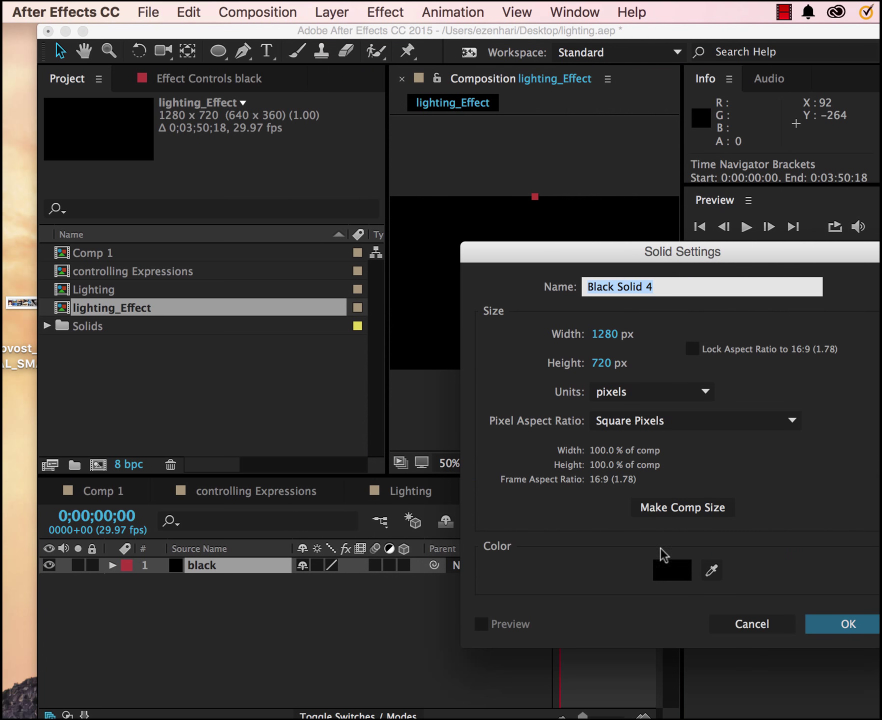
{"action": "left_click", "coordinate": [663, 567]}
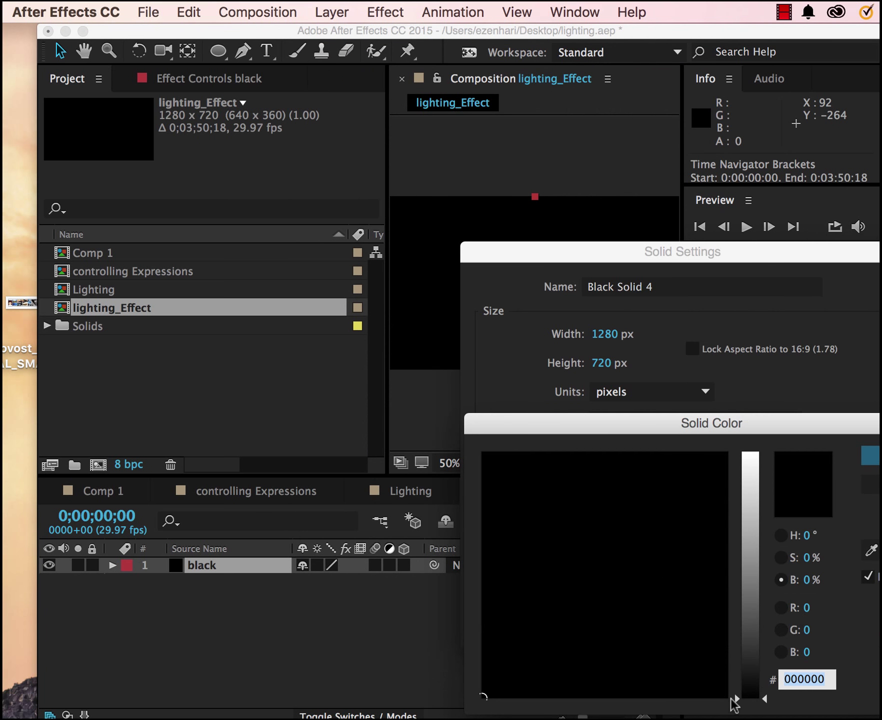
{"action": "left_click_drag", "start_coordinate": [734, 694], "coordinate": [737, 530]}
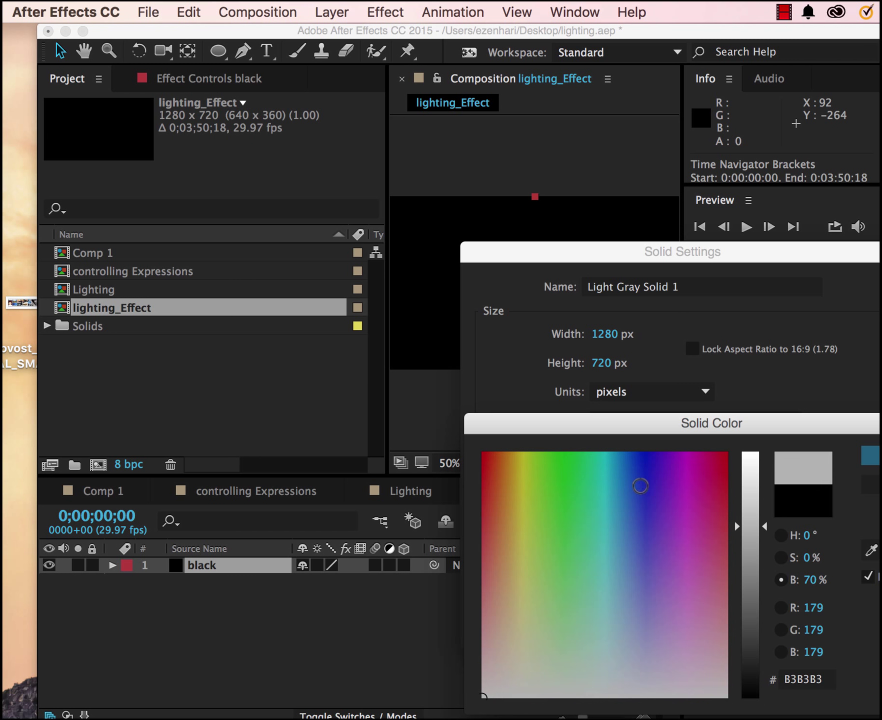
{"action": "left_click", "coordinate": [640, 486]}
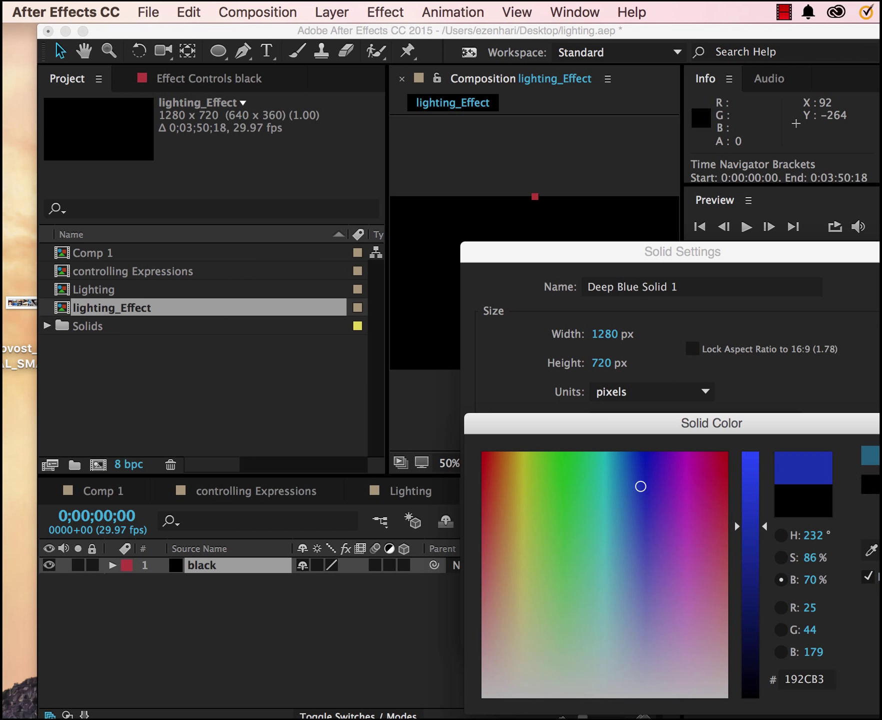
{"action": "double_click", "coordinate": [767, 420]}
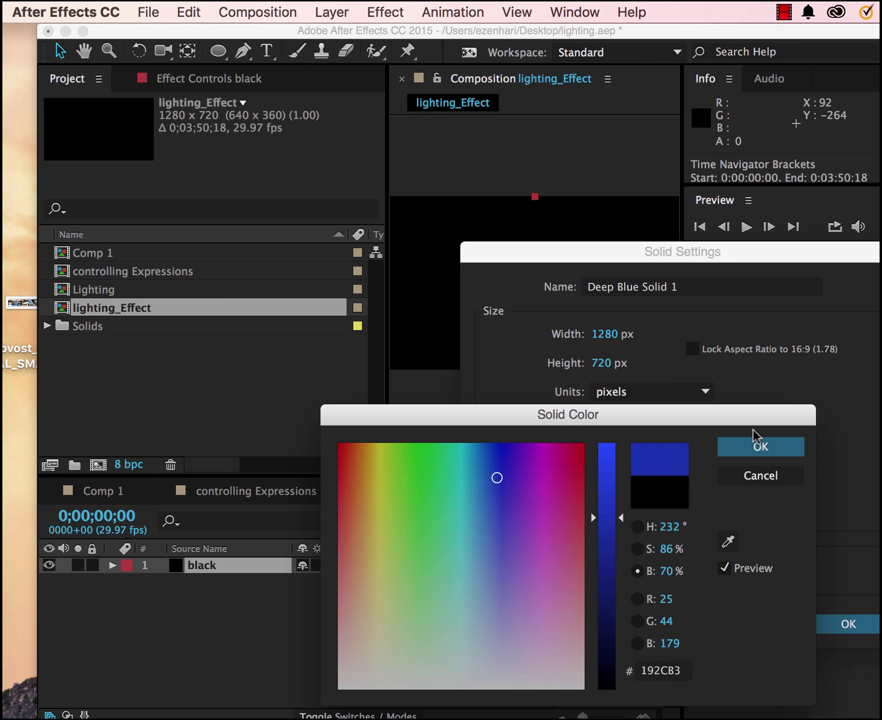
{"action": "left_click", "coordinate": [755, 441]}
{"action": "left_click", "coordinate": [831, 629]}
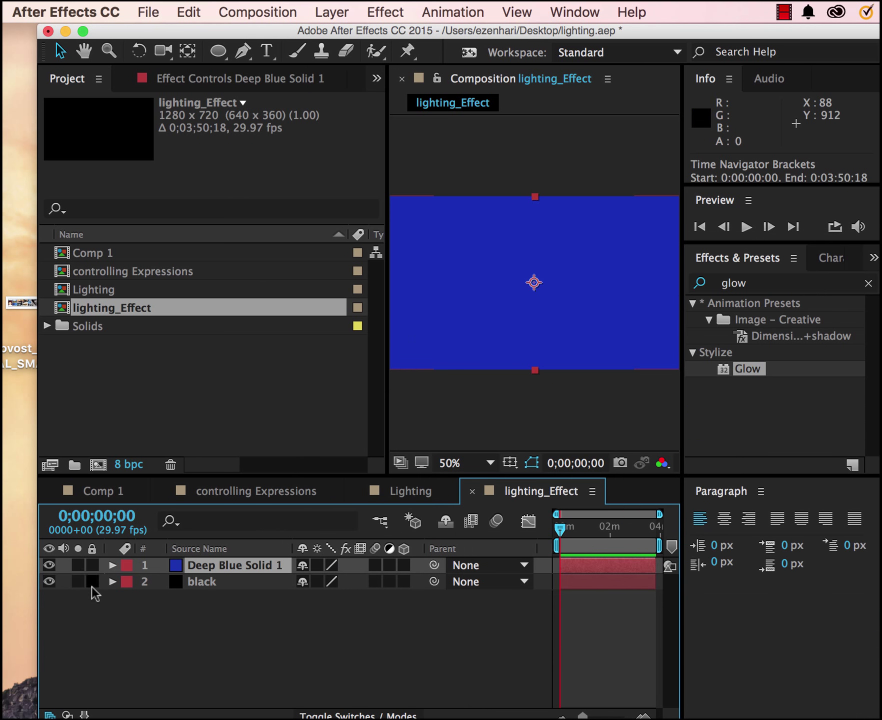
- Move black above the blue solid and give it an inverted ellipse mask feathered 278 px
{"action": "mouse_move", "coordinate": [174, 582]}
{"action": "left_mouse_down"}
{"action": "mouse_move", "coordinate": [181, 584]}
{"action": "mouse_move", "coordinate": [178, 565]}
{"action": "left_mouse_up"}
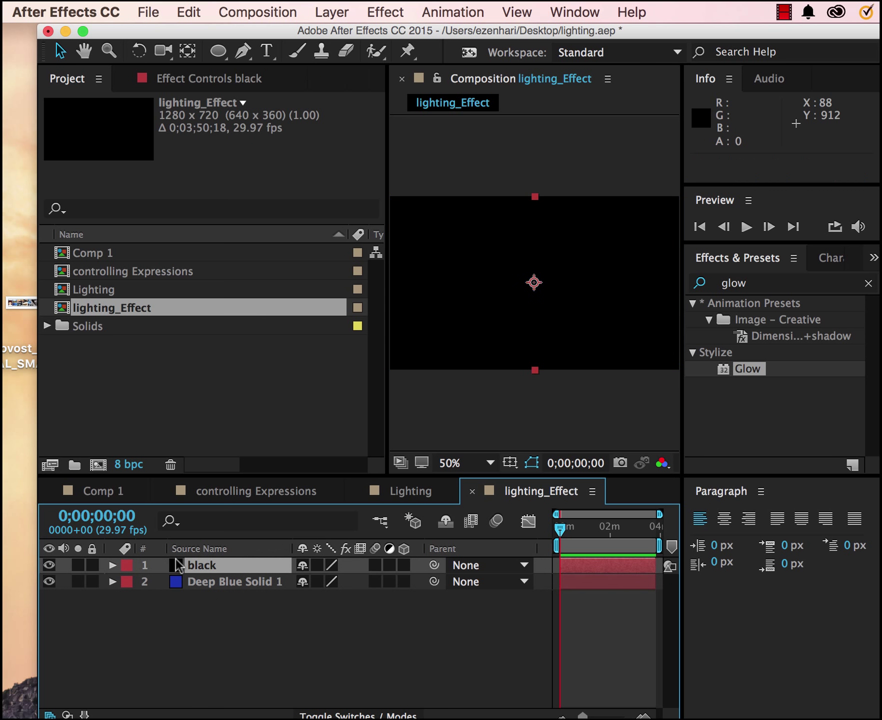
{"action": "left_click", "coordinate": [218, 51]}
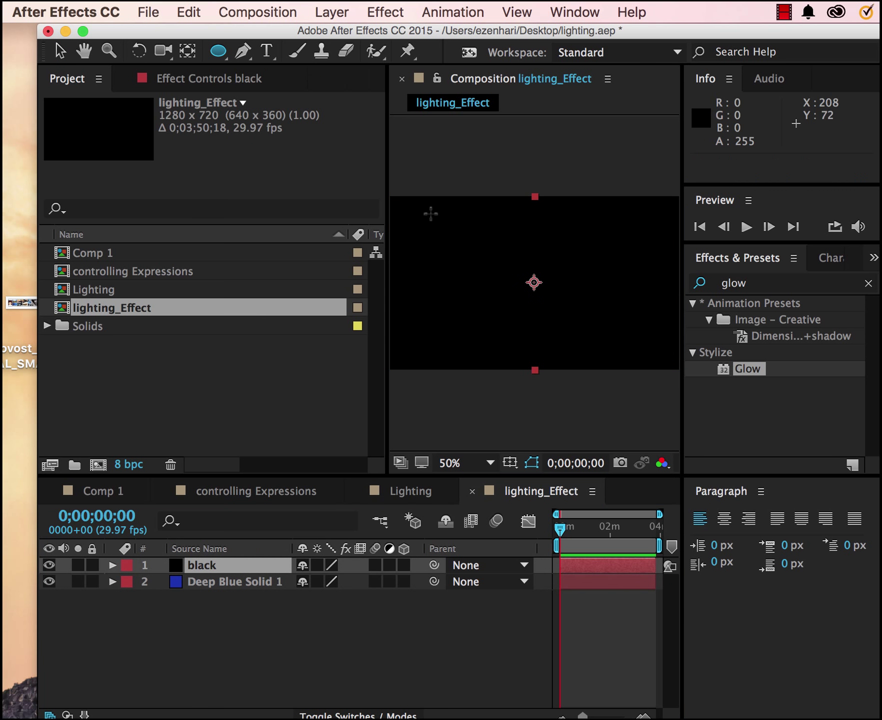
{"action": "left_click_drag", "start_coordinate": [432, 214], "coordinate": [654, 358]}
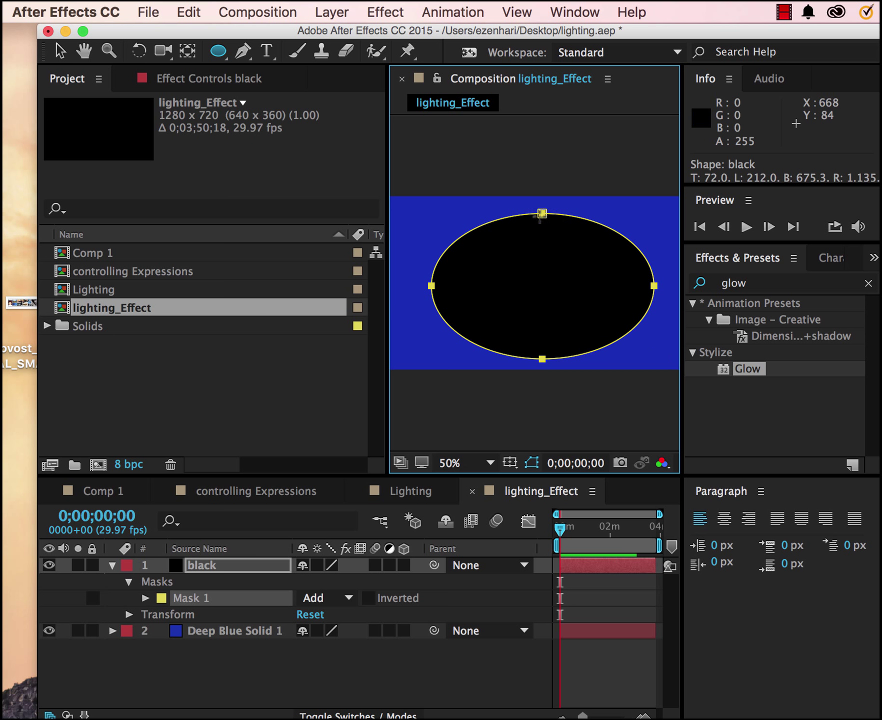
{"action": "left_click", "coordinate": [369, 604]}
{"action": "left_click", "coordinate": [369, 598]}
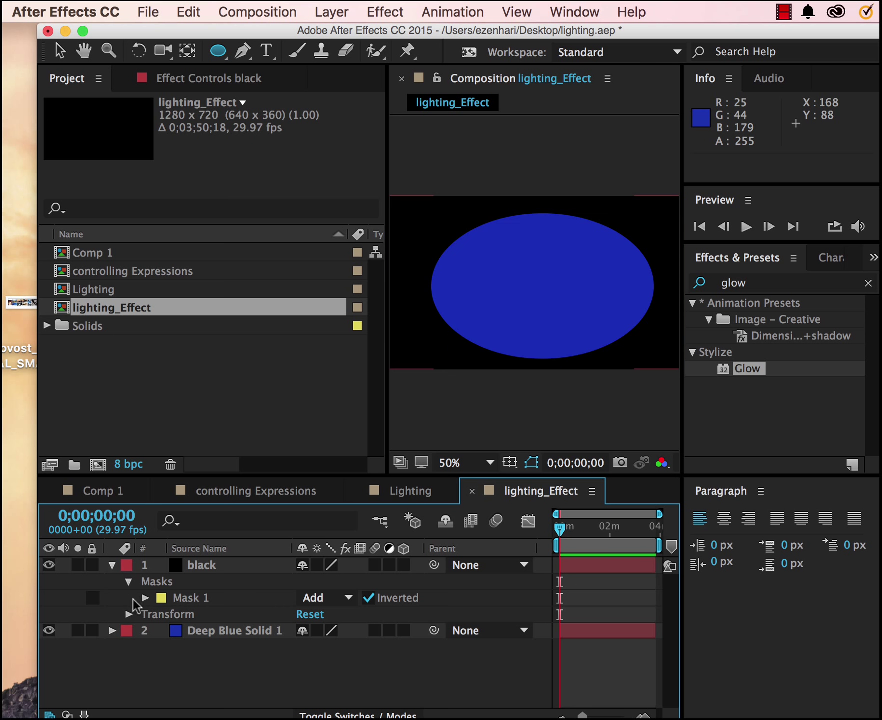
{"action": "left_click", "coordinate": [144, 598]}
{"action": "left_click_drag", "start_coordinate": [322, 632], "coordinate": [609, 657]}
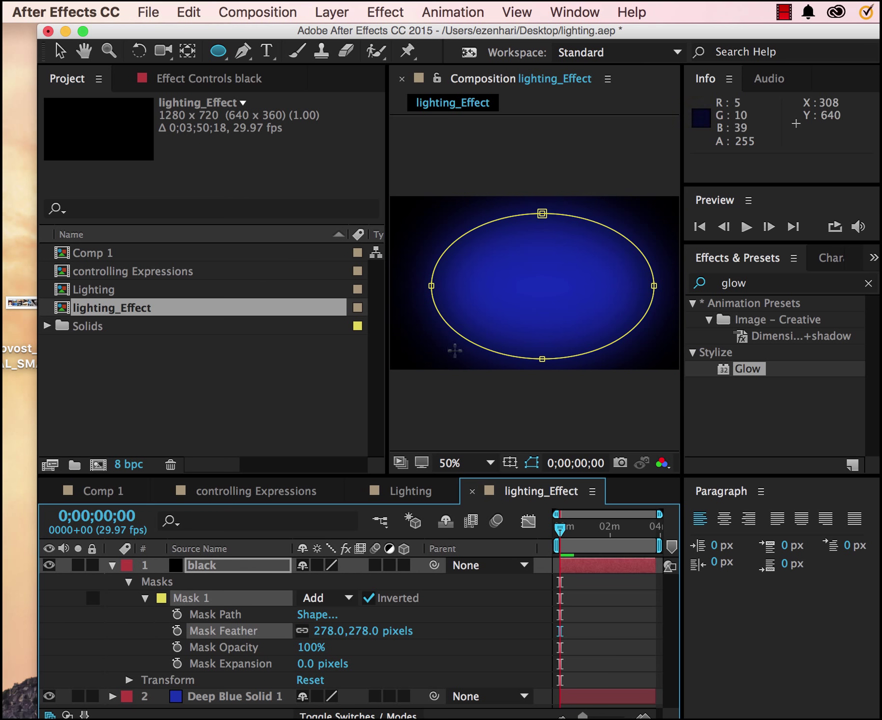
- Free-transform the ellipse mask slightly taller and wider toward both frame edges
{"action": "left_click", "coordinate": [59, 52]}
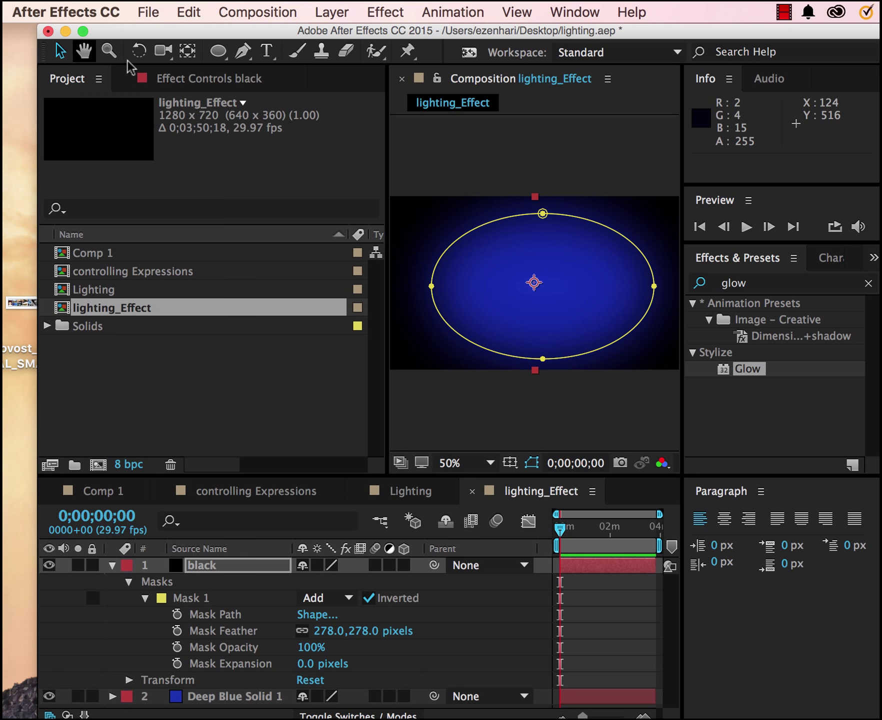
{"action": "double_click", "coordinate": [541, 213]}
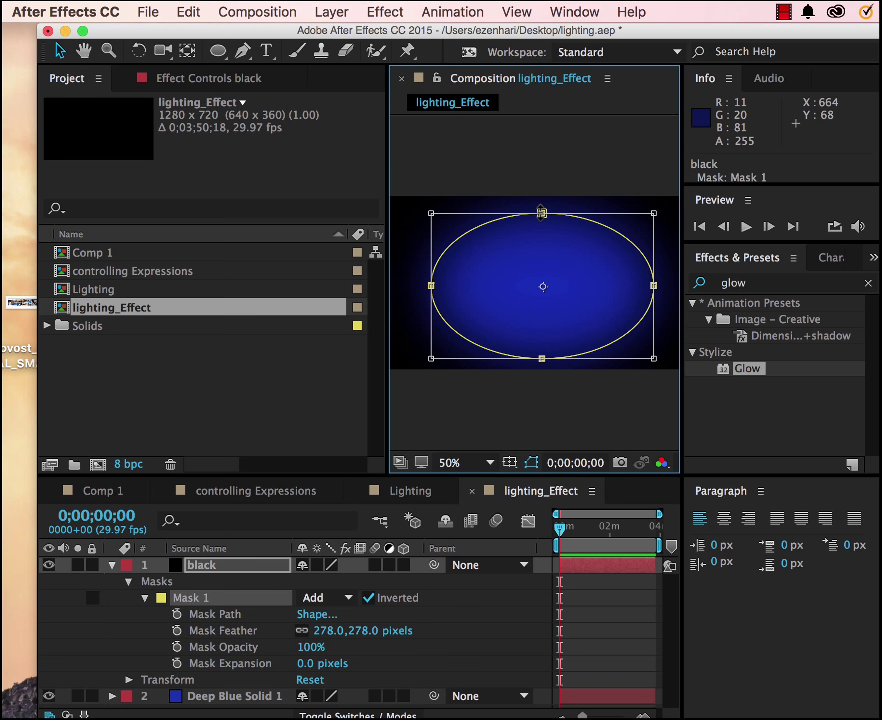
{"action": "left_click_drag", "start_coordinate": [541, 213], "coordinate": [542, 203]}
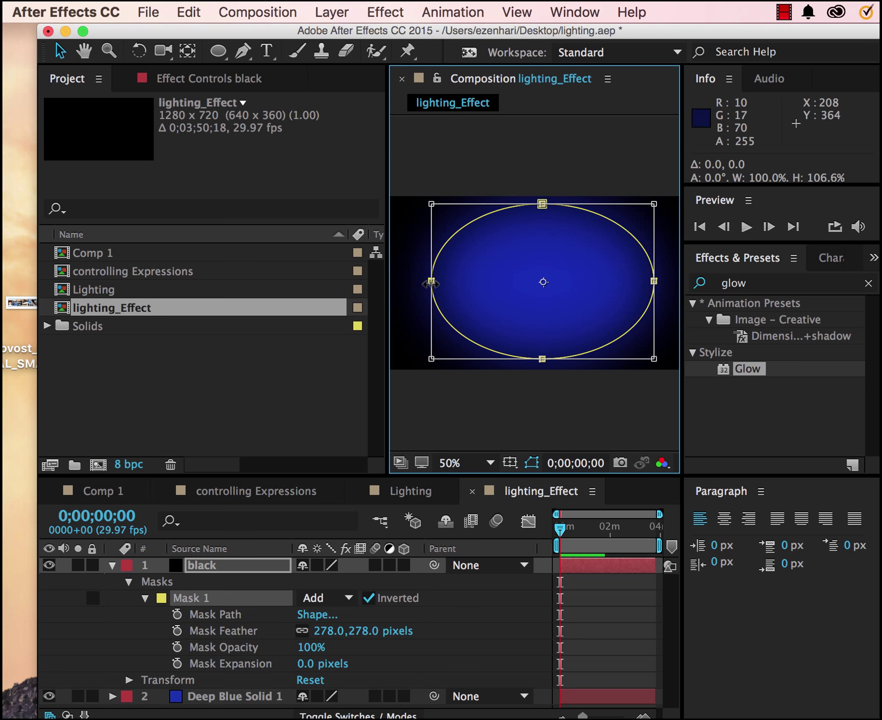
{"action": "left_click_drag", "start_coordinate": [431, 284], "coordinate": [402, 281]}
{"action": "left_click_drag", "start_coordinate": [654, 282], "coordinate": [675, 281]}
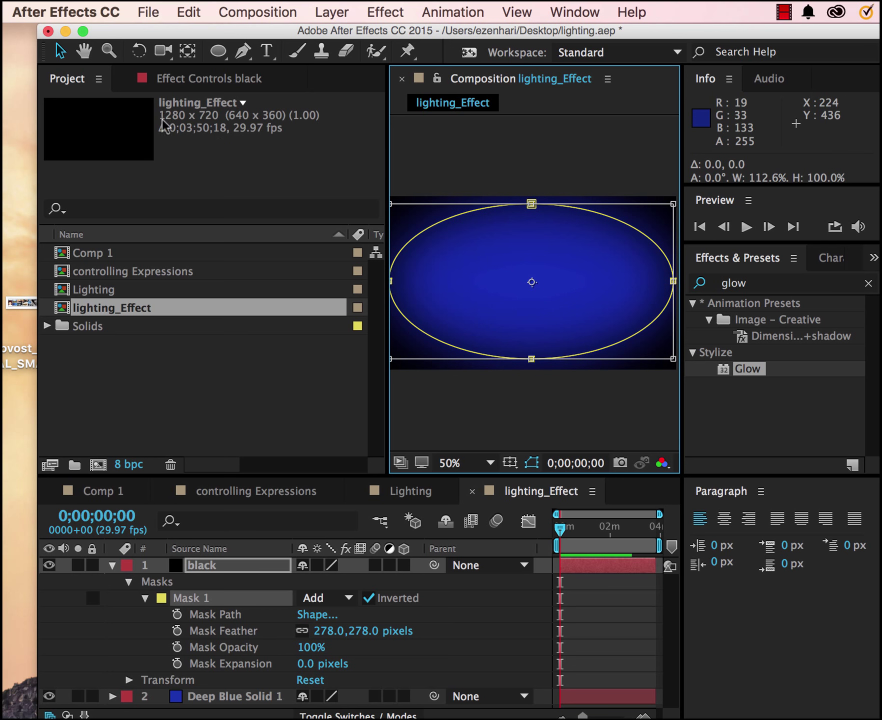
{"action": "left_click", "coordinate": [209, 364]}
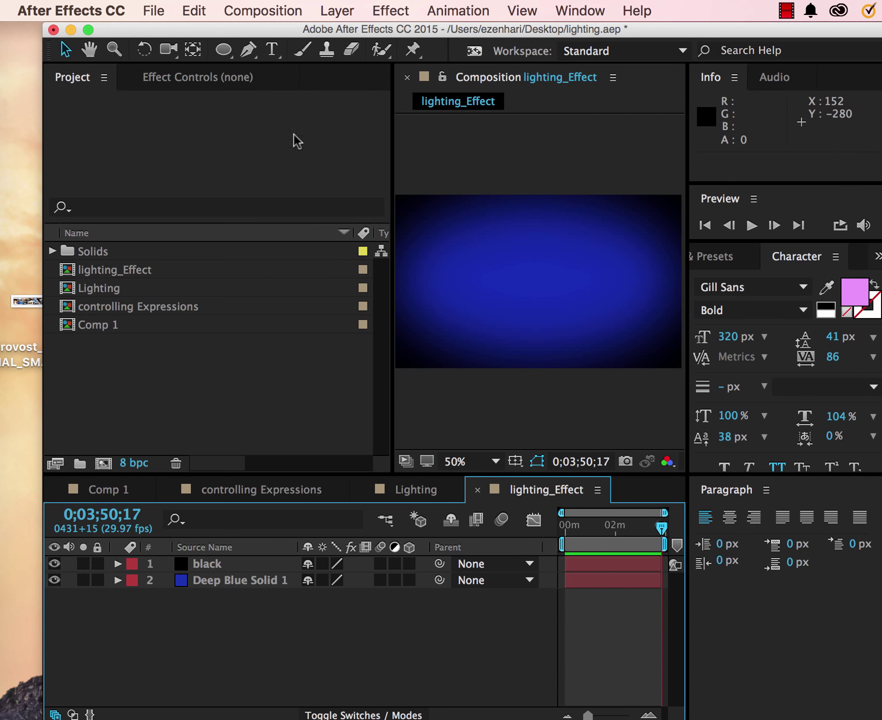
- Create a text layer in the composition reading Light
{"action": "left_click", "coordinate": [274, 54]}
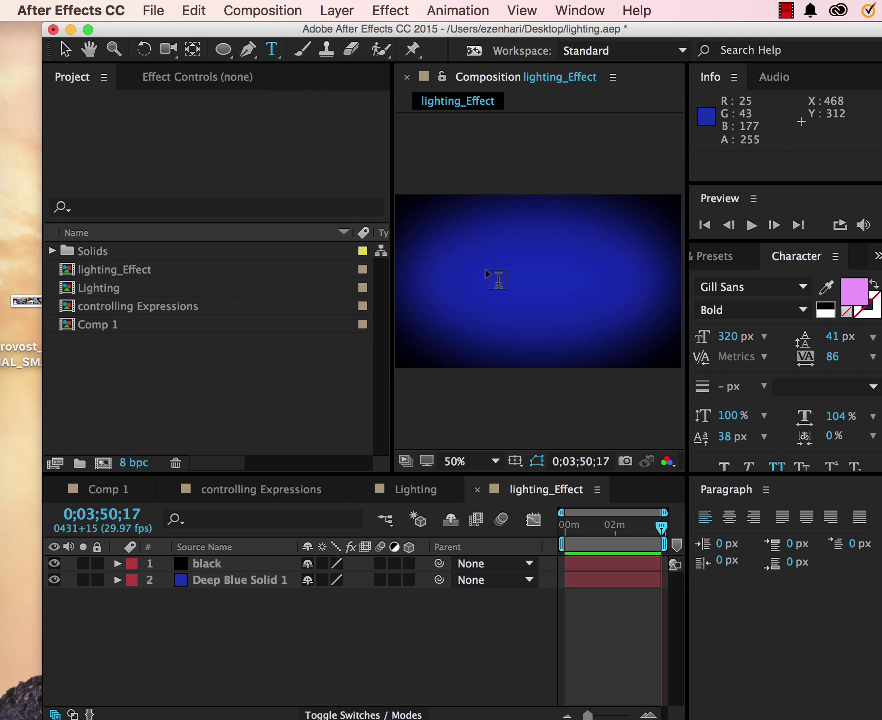
{"action": "left_click", "coordinate": [494, 276]}
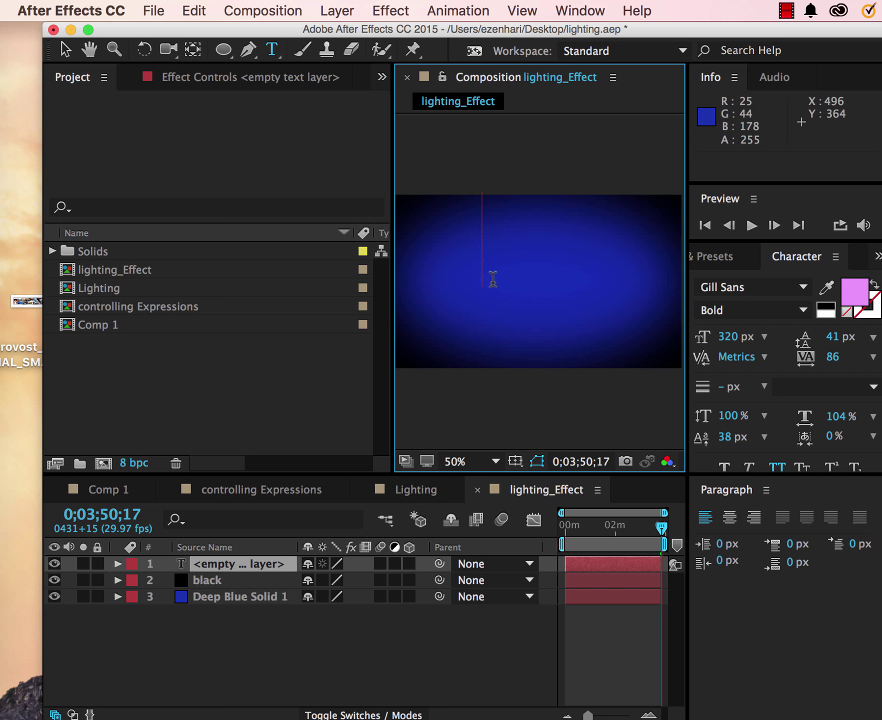
{"action": "type", "text": "Light"}
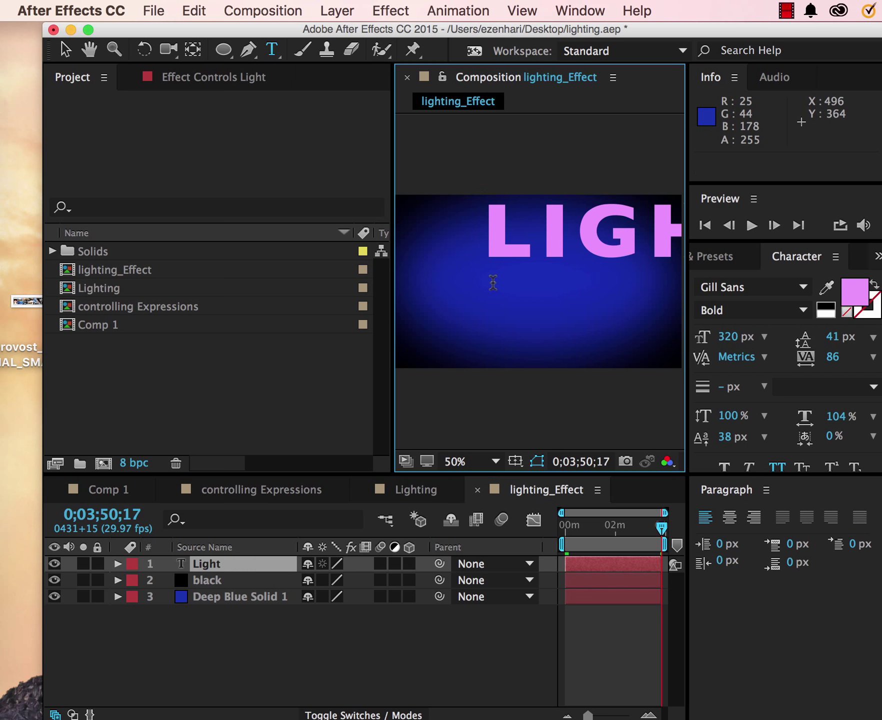
{"action": "left_click", "coordinate": [65, 49]}
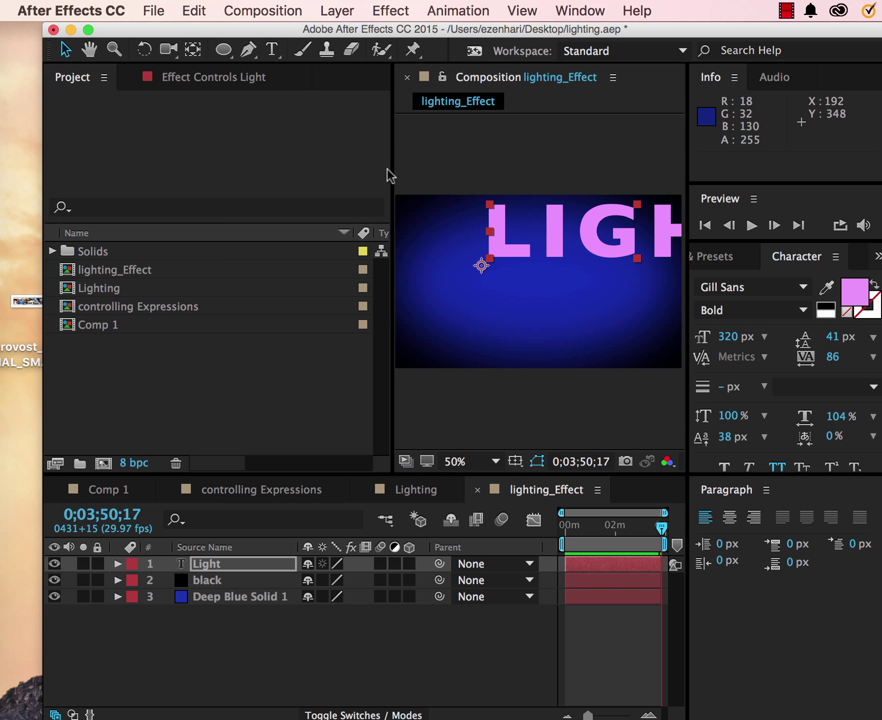
- Shrink the LIGHT text's font size to 223 px and centre it over the vignette
{"action": "left_click_drag", "start_coordinate": [494, 283], "coordinate": [429, 309]}
{"action": "left_click_drag", "start_coordinate": [733, 337], "coordinate": [653, 340]}
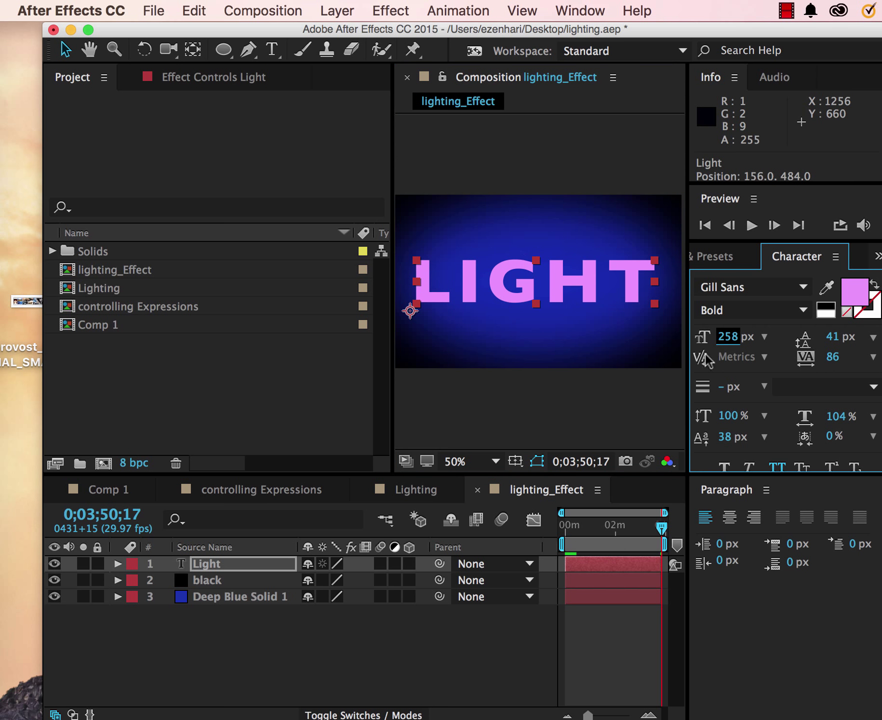
{"action": "left_click_drag", "start_coordinate": [724, 345], "coordinate": [689, 340]}
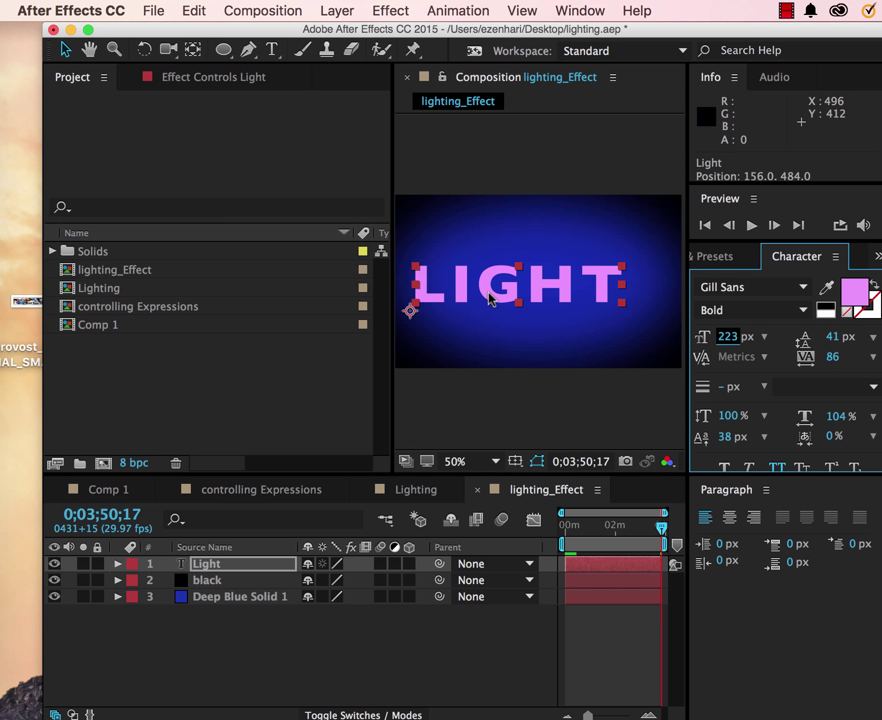
{"action": "left_click_drag", "start_coordinate": [499, 298], "coordinate": [511, 294]}
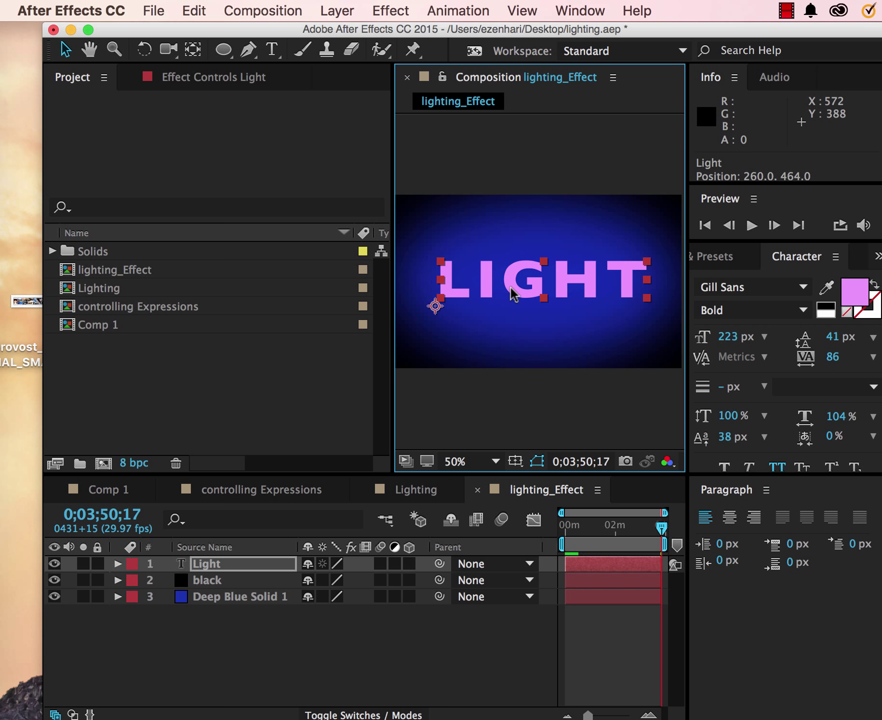
- Enable composition motion blur and add a Scale animator to the Light text layer
{"action": "left_click", "coordinate": [501, 520]}
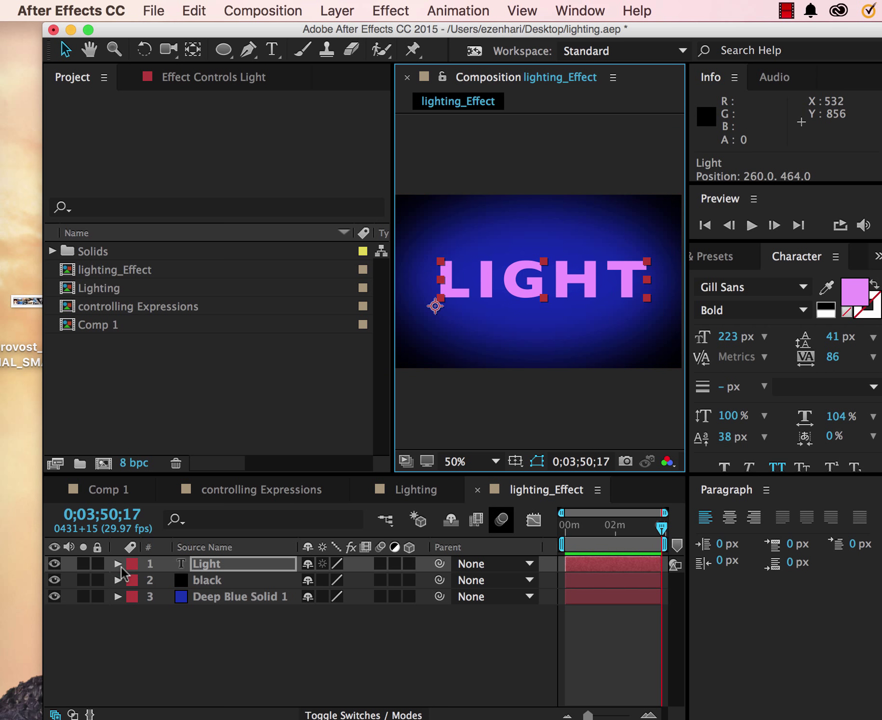
{"action": "left_click", "coordinate": [118, 564]}
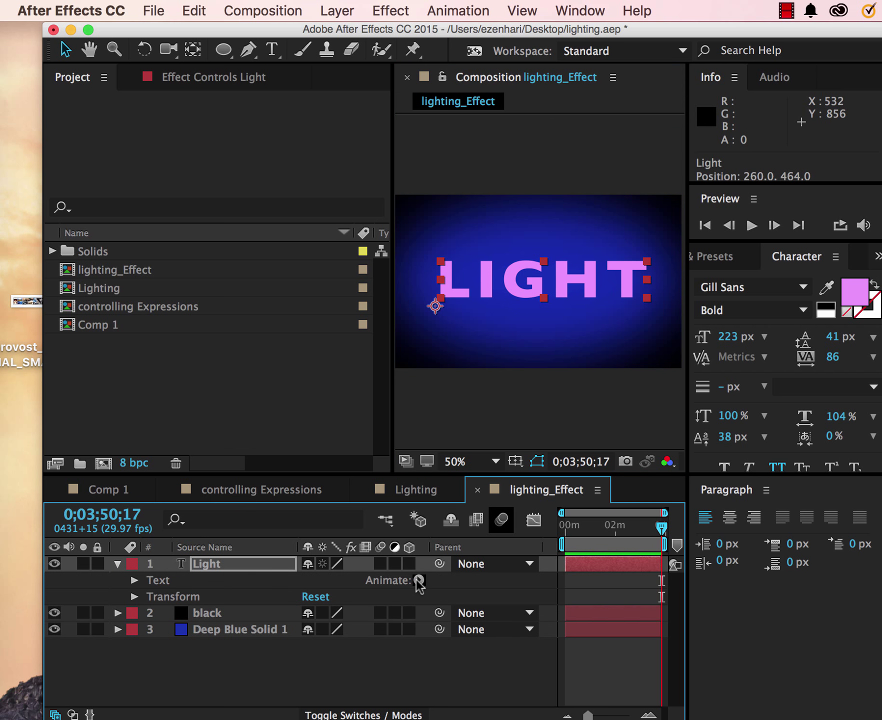
{"action": "left_click", "coordinate": [419, 581]}
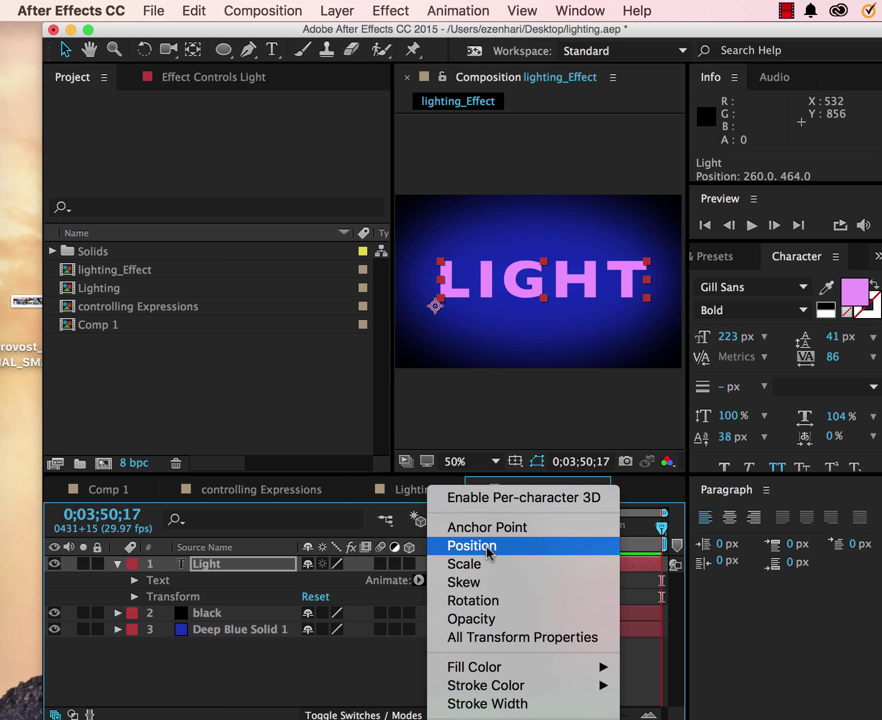
{"action": "left_click", "coordinate": [488, 564]}
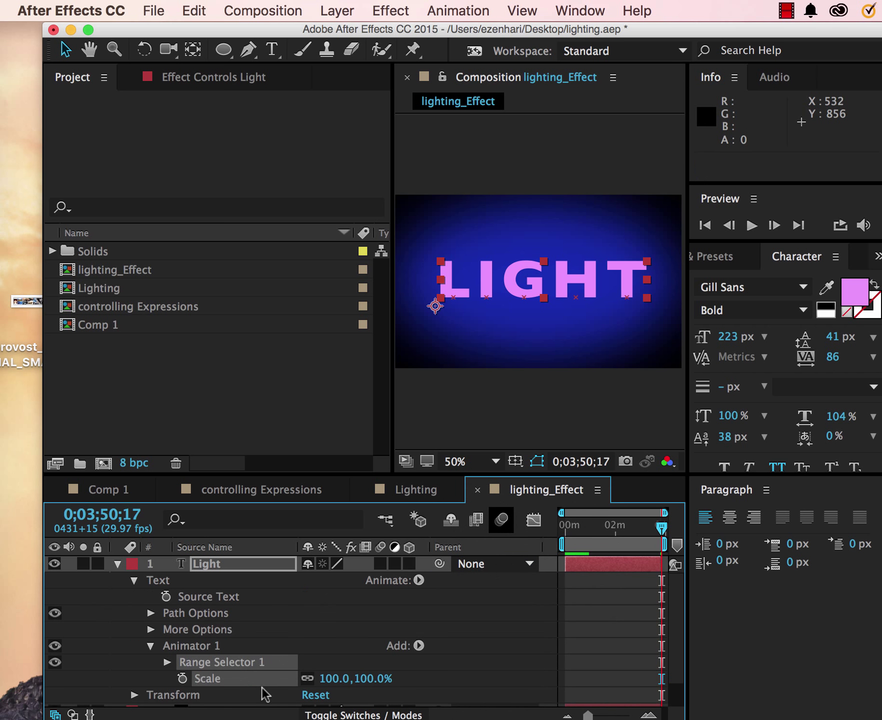
- Keyframe the animator's Scale at 400% and move the enlarged text lower in the frame
{"action": "left_click", "coordinate": [183, 679]}
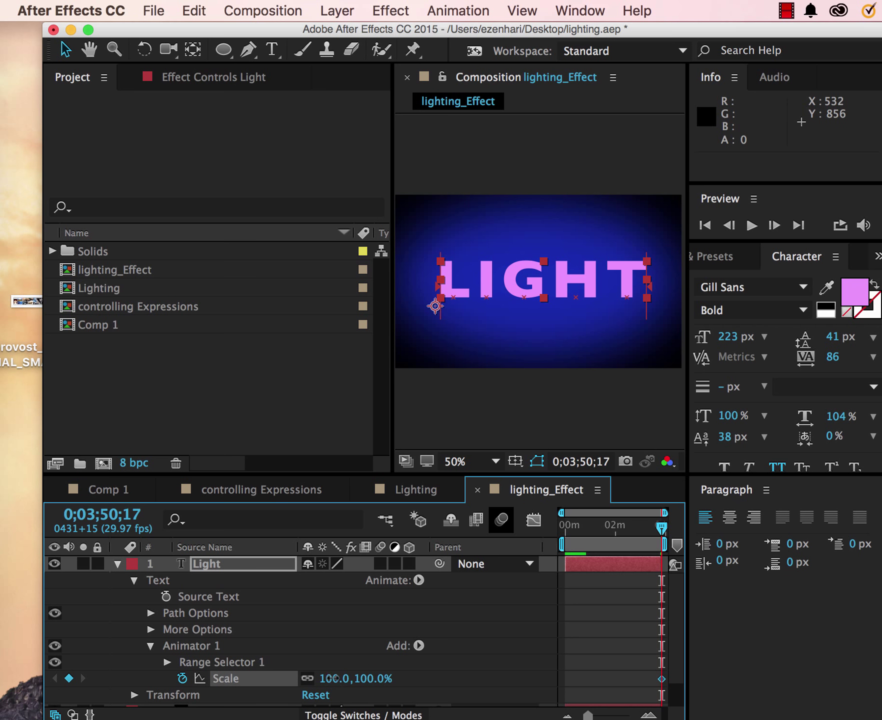
{"action": "left_click", "coordinate": [333, 679]}
{"action": "type", "text": "400"}
{"action": "key", "text": "Tab"}
{"action": "left_click_drag", "start_coordinate": [494, 270], "coordinate": [493, 349]}
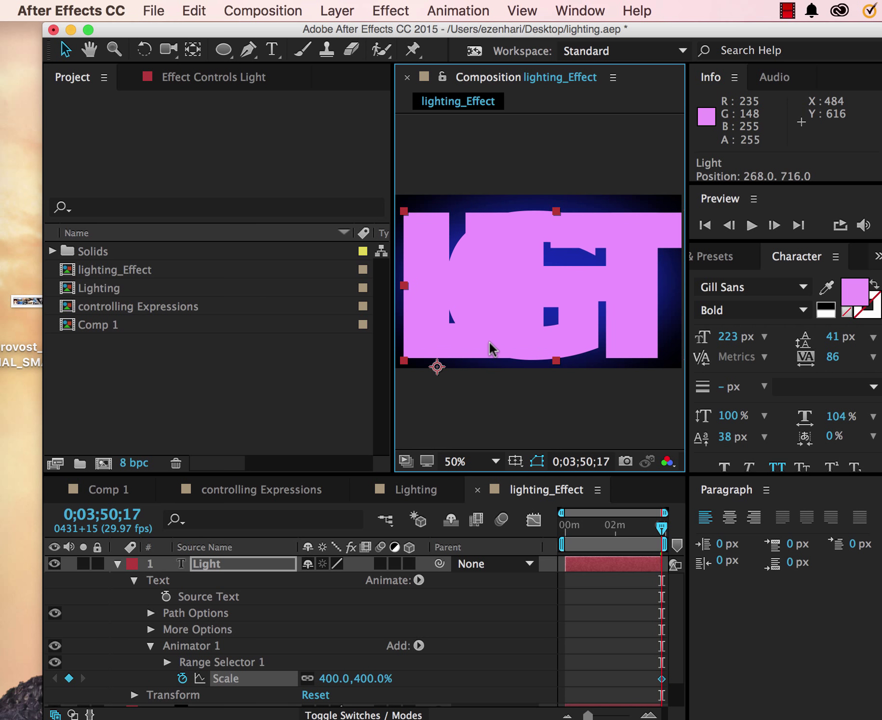
{"action": "left_click", "coordinate": [419, 647]}
- Add Opacity and Blur properties to Animator 1
{"action": "mouse_move", "coordinate": [437, 646]}
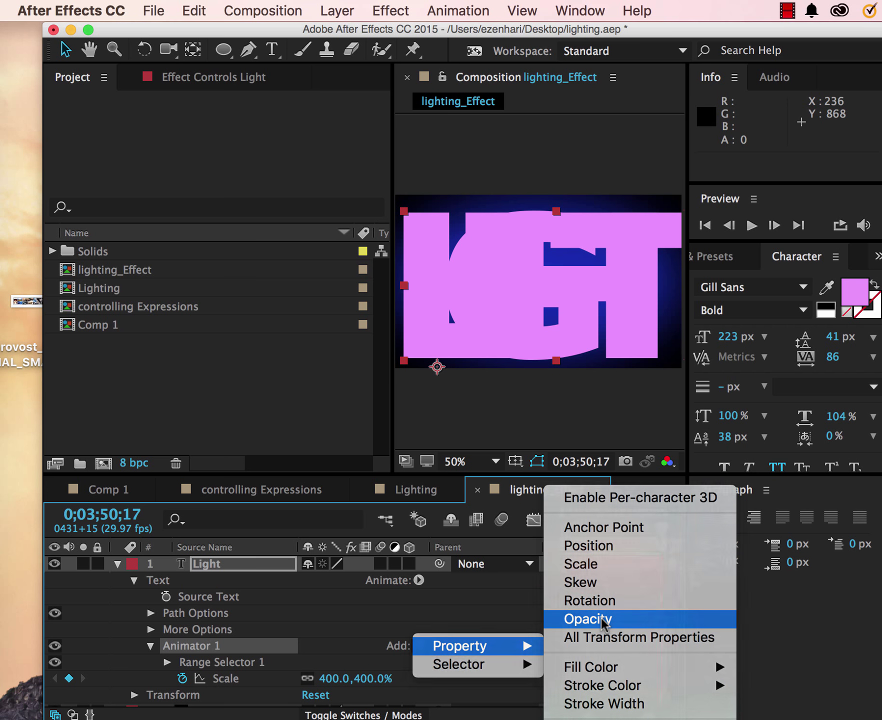
{"action": "left_click", "coordinate": [603, 625]}
{"action": "left_click", "coordinate": [419, 646]}
{"action": "mouse_move", "coordinate": [523, 656]}
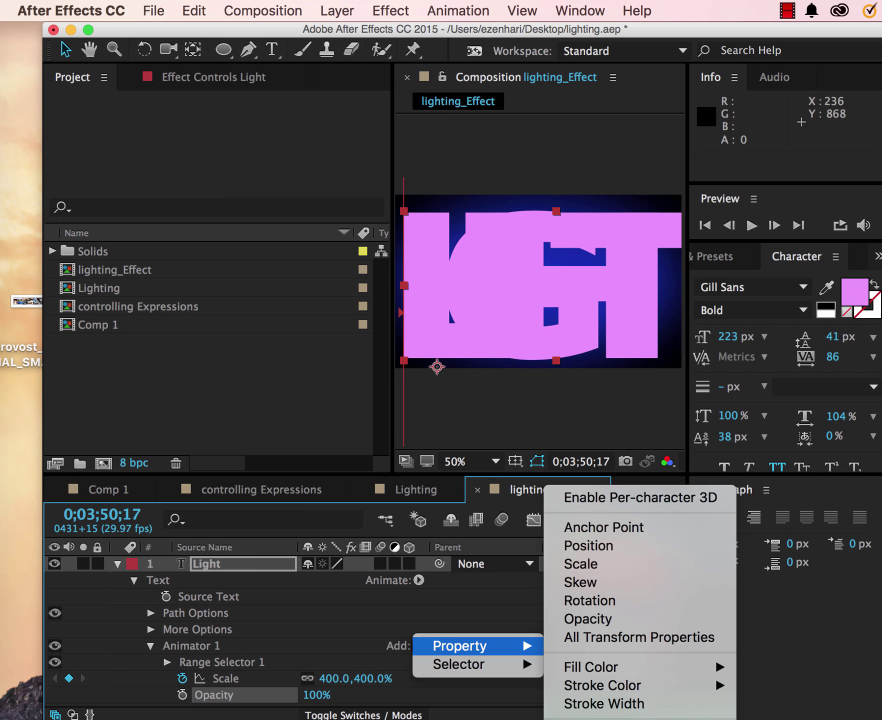
{"action": "left_click", "coordinate": [591, 711]}
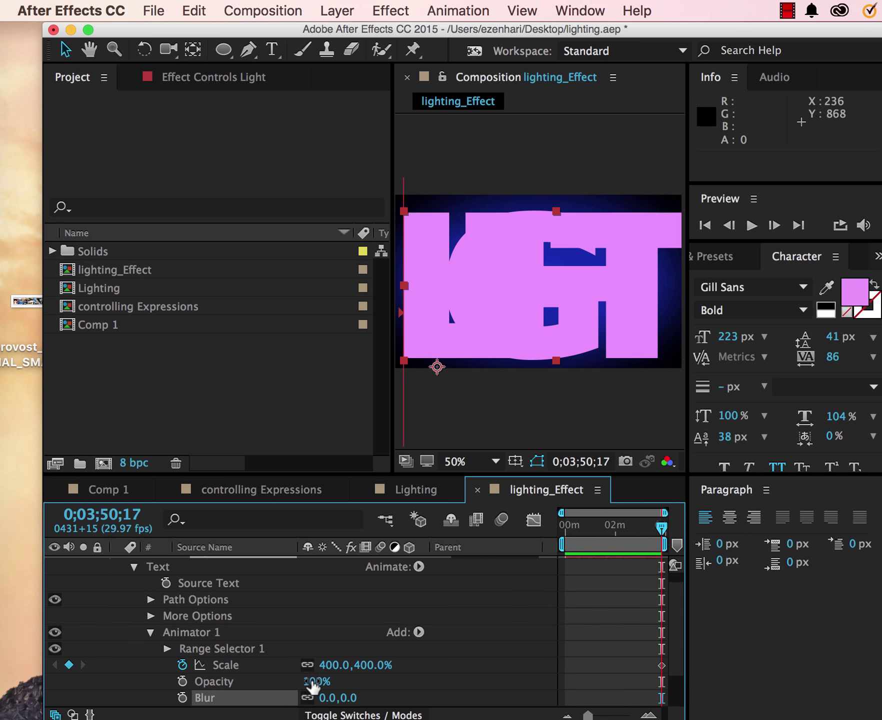
- At the comp start, set the animator's Opacity to 0% and Blur to 100,100
{"action": "left_click_drag", "start_coordinate": [661, 532], "coordinate": [549, 536]}
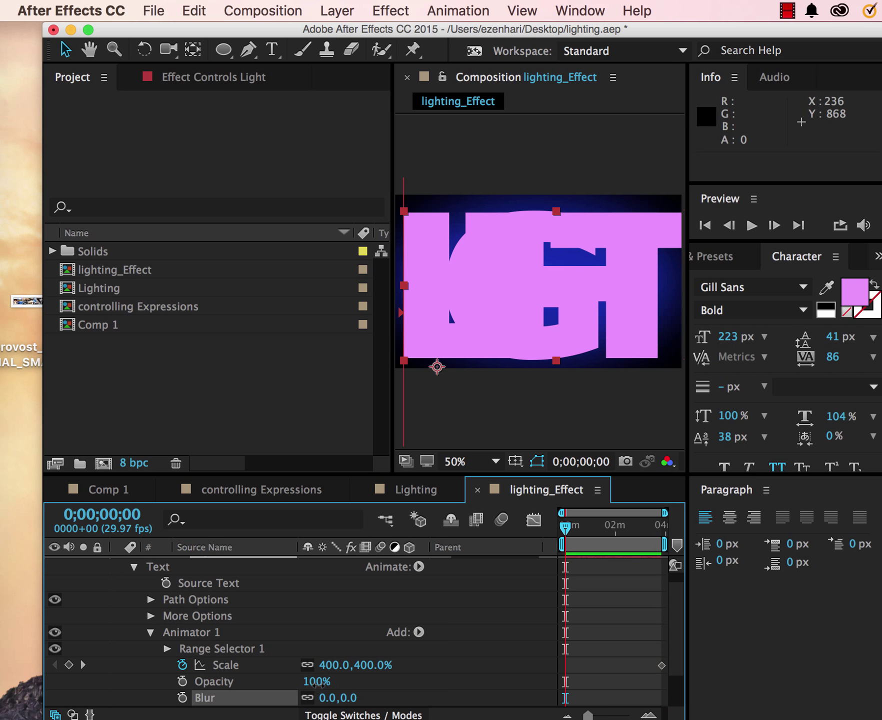
{"action": "left_click", "coordinate": [316, 682]}
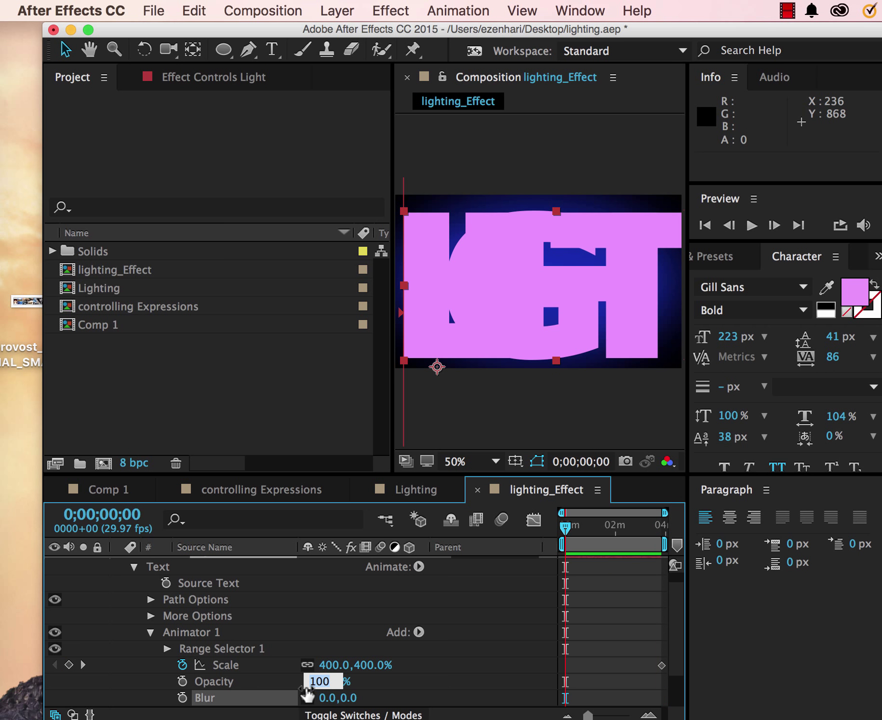
{"action": "type", "text": "0"}
{"action": "key", "text": "Return"}
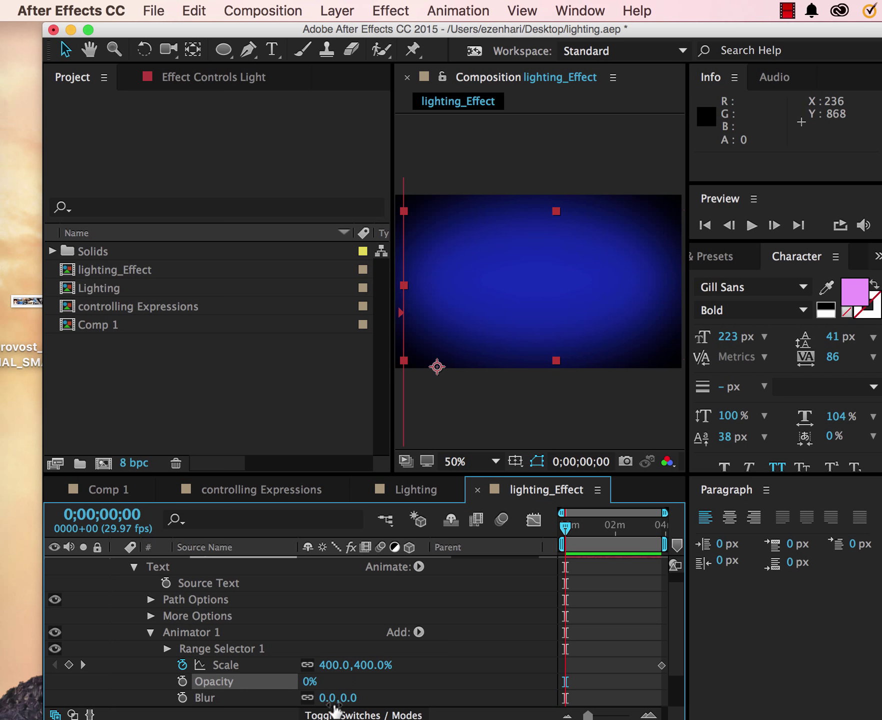
{"action": "left_click", "coordinate": [328, 698]}
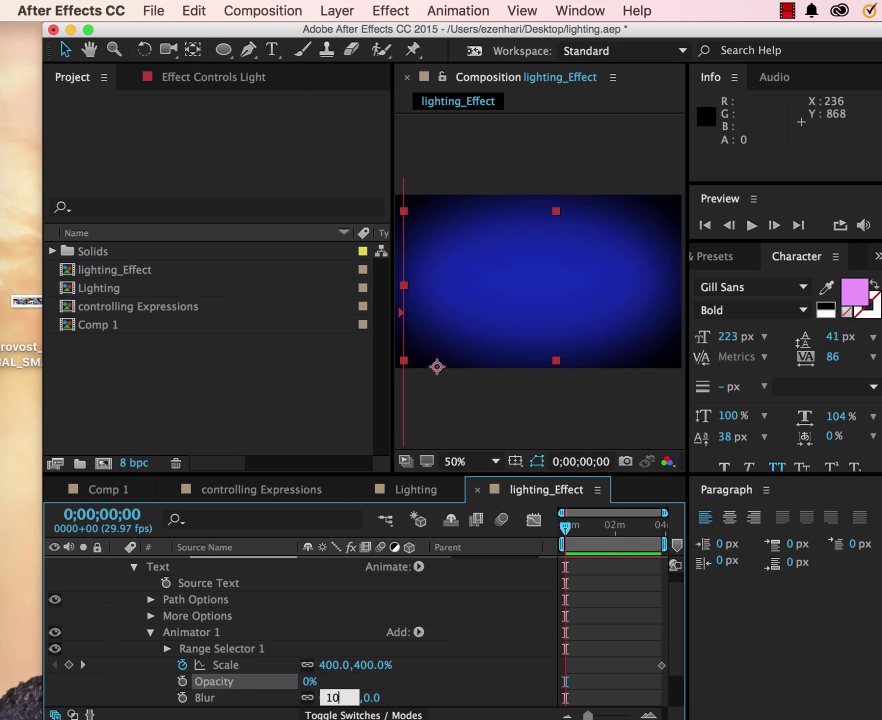
{"action": "key", "text": "Return"}
{"action": "left_click", "coordinate": [367, 697]}
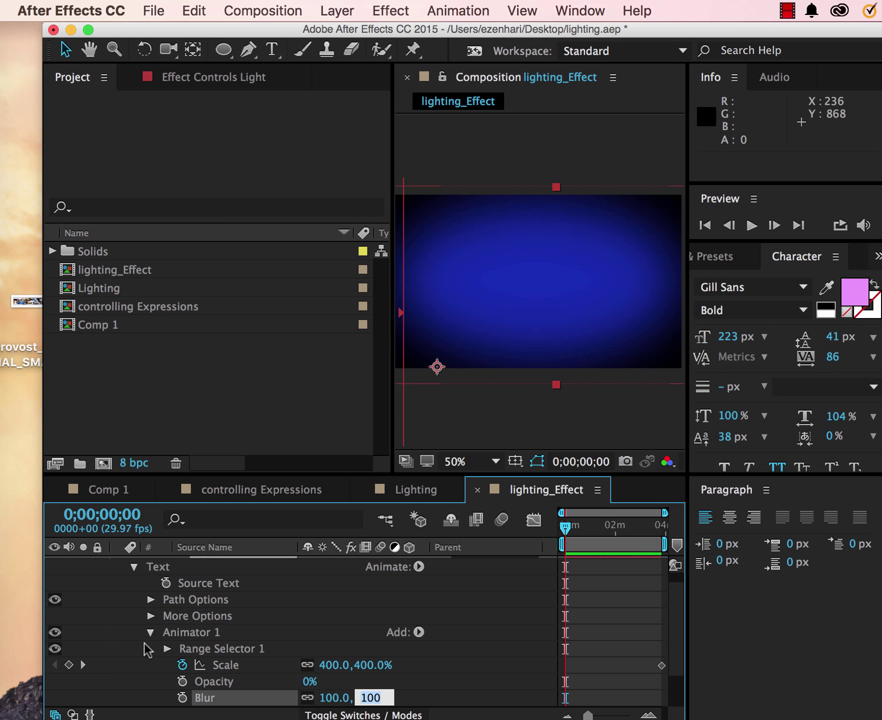
- Keyframe Range Selector 1's Start, End and Offset, with Offset at 100%, and recentre LIGHT
{"action": "left_click", "coordinate": [167, 649]}
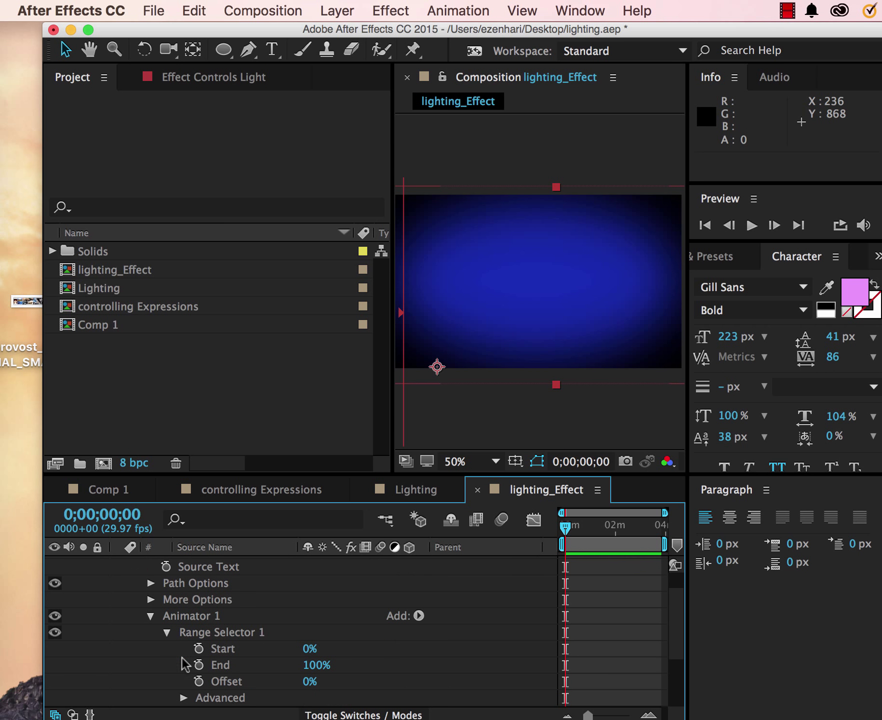
{"action": "left_click", "coordinate": [199, 649]}
{"action": "left_click", "coordinate": [199, 665]}
{"action": "left_click", "coordinate": [199, 682]}
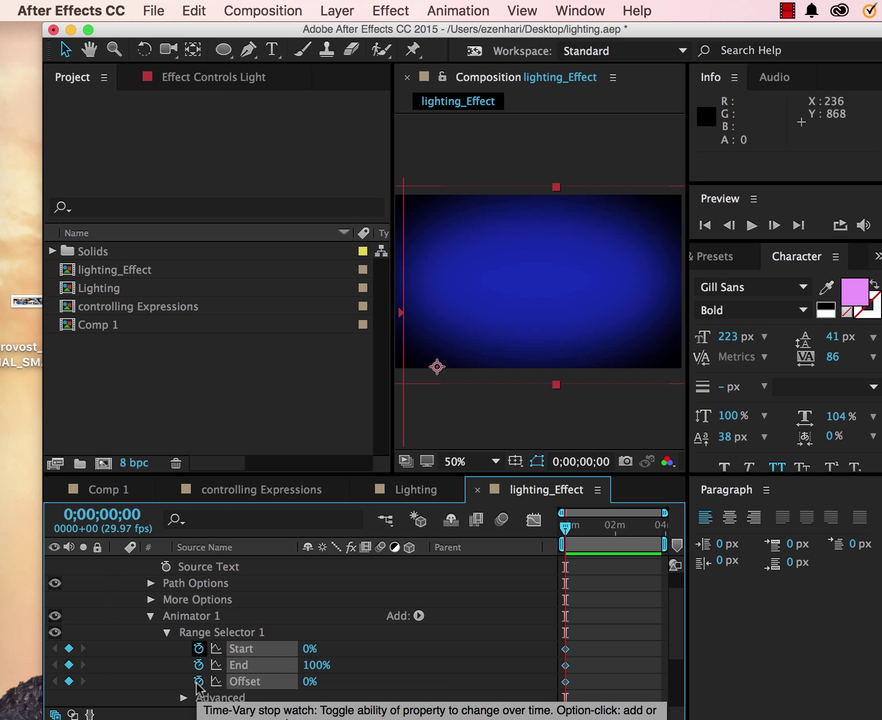
{"action": "left_click", "coordinate": [309, 682]}
{"action": "type", "text": "100"}
{"action": "key", "text": "Return"}
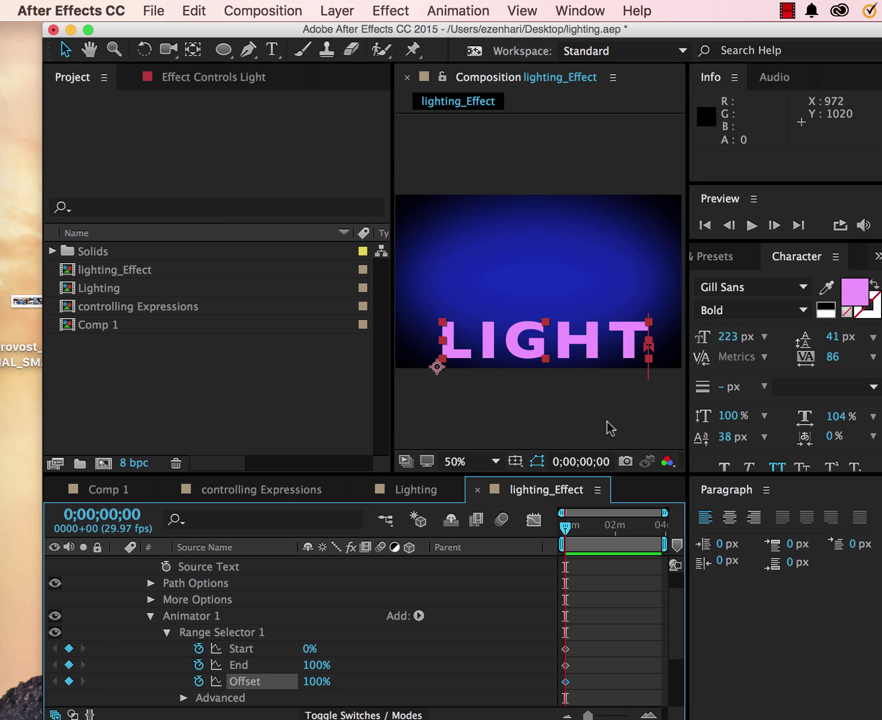
{"action": "left_click", "coordinate": [520, 353]}
{"action": "left_click_drag", "start_coordinate": [520, 352], "coordinate": [519, 308]}
- At 0;03;13;22, set Offset to -100% and scrub to preview the letter reveal
{"action": "left_click_drag", "start_coordinate": [568, 532], "coordinate": [650, 542]}
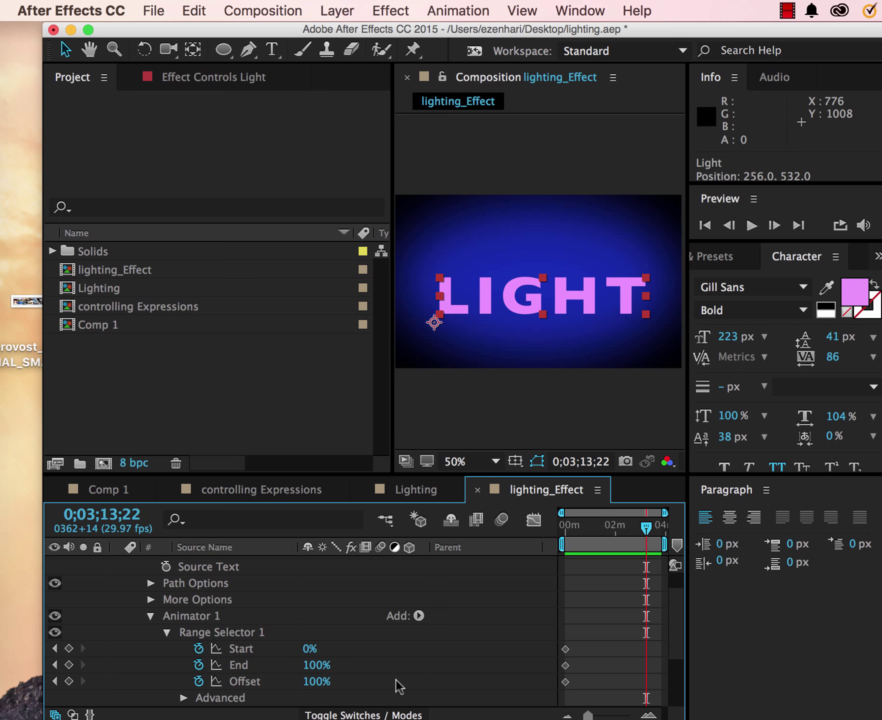
{"action": "left_click", "coordinate": [318, 682]}
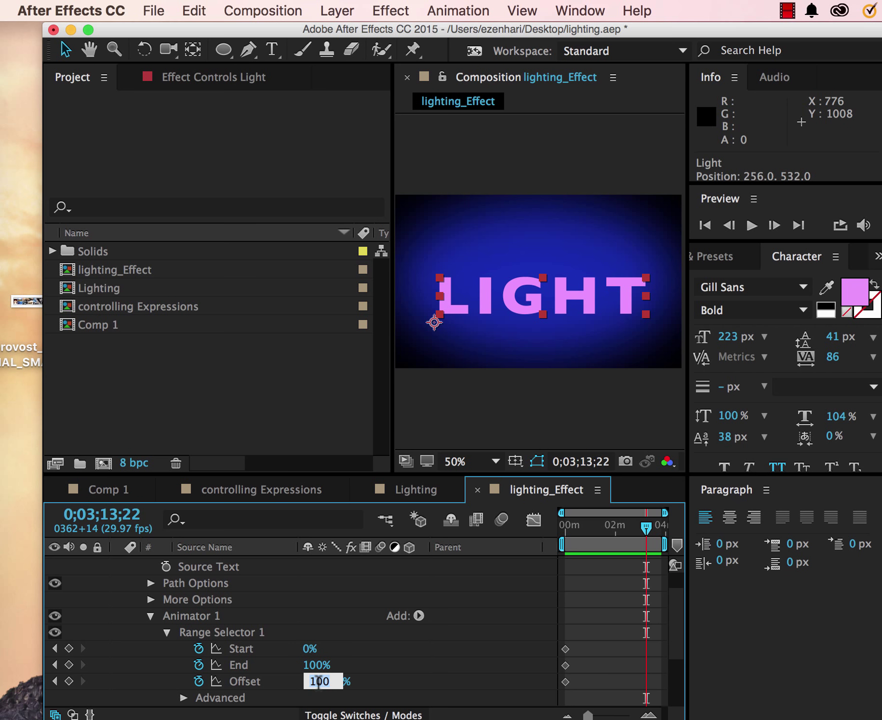
{"action": "type", "text": "-100"}
{"action": "key", "text": "Return"}
{"action": "left_click", "coordinate": [499, 425]}
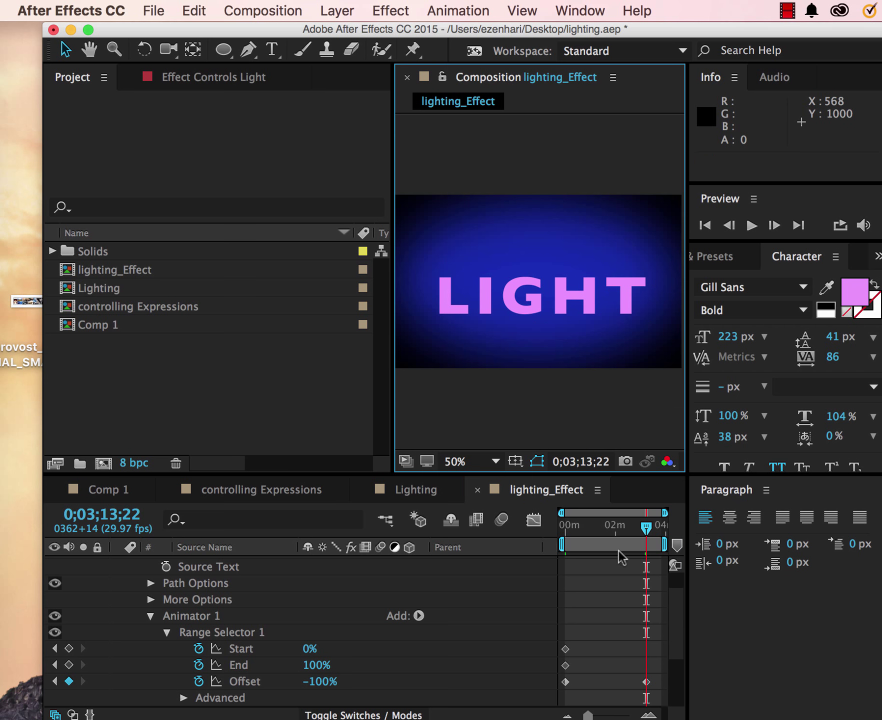
{"action": "left_click_drag", "start_coordinate": [644, 532], "coordinate": [646, 566]}
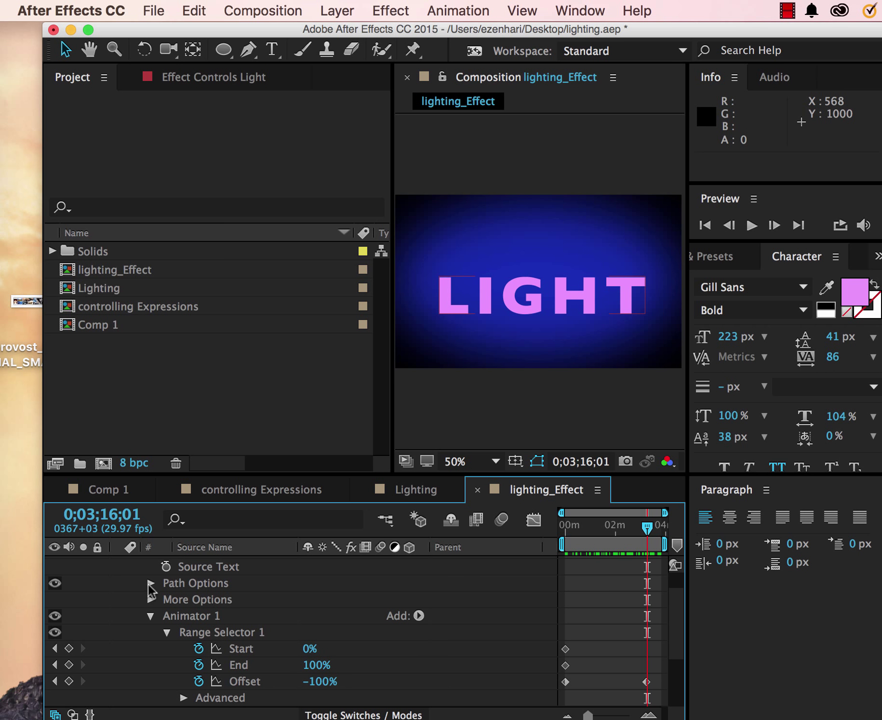
- Set the text animator's Anchor Point Grouping to Line under More Options
{"action": "left_click", "coordinate": [150, 600]}
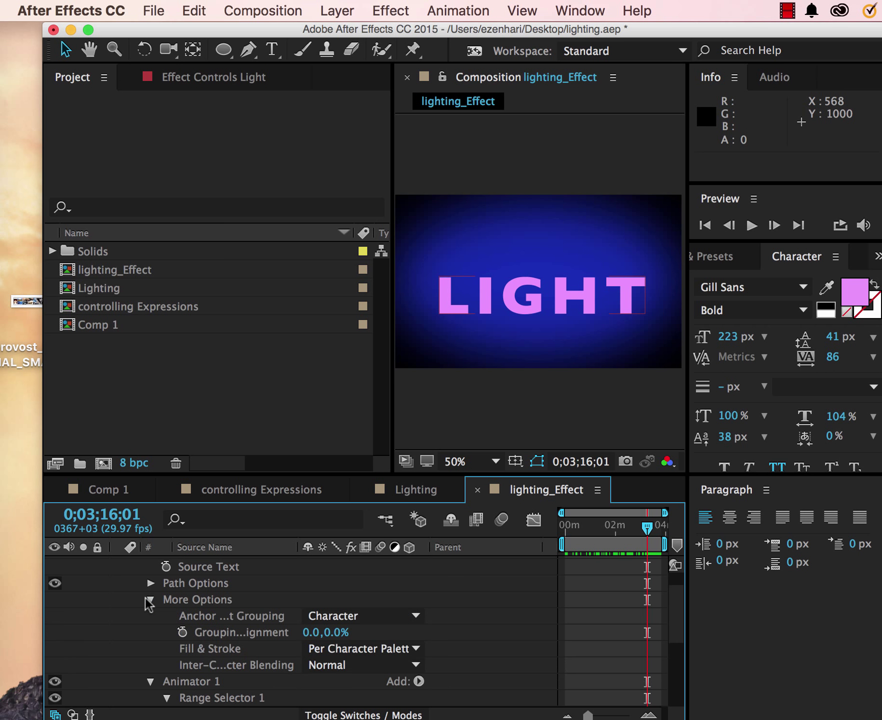
{"action": "left_click", "coordinate": [387, 615]}
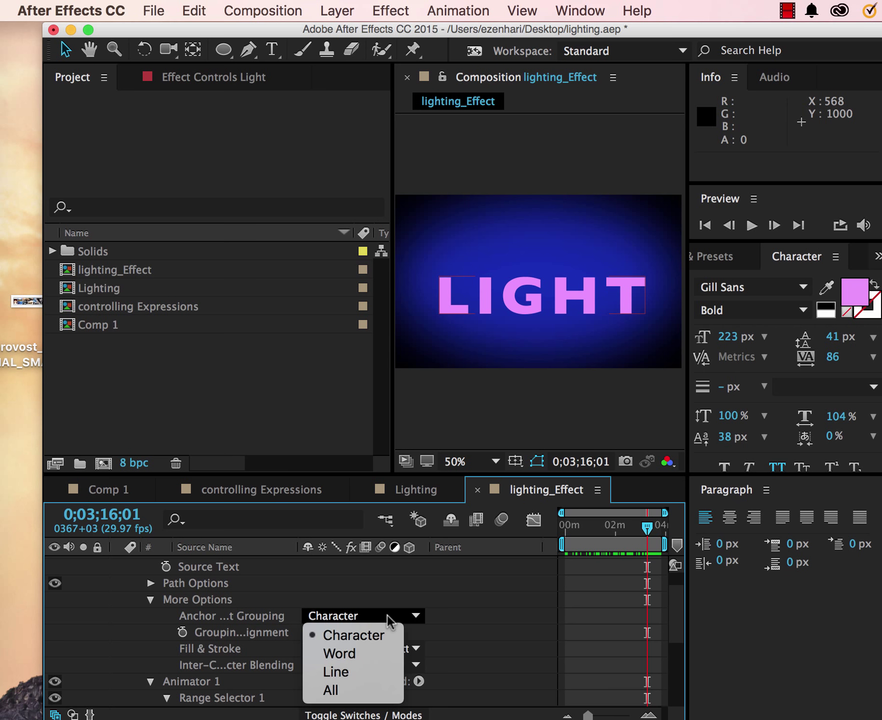
{"action": "left_click", "coordinate": [377, 676]}
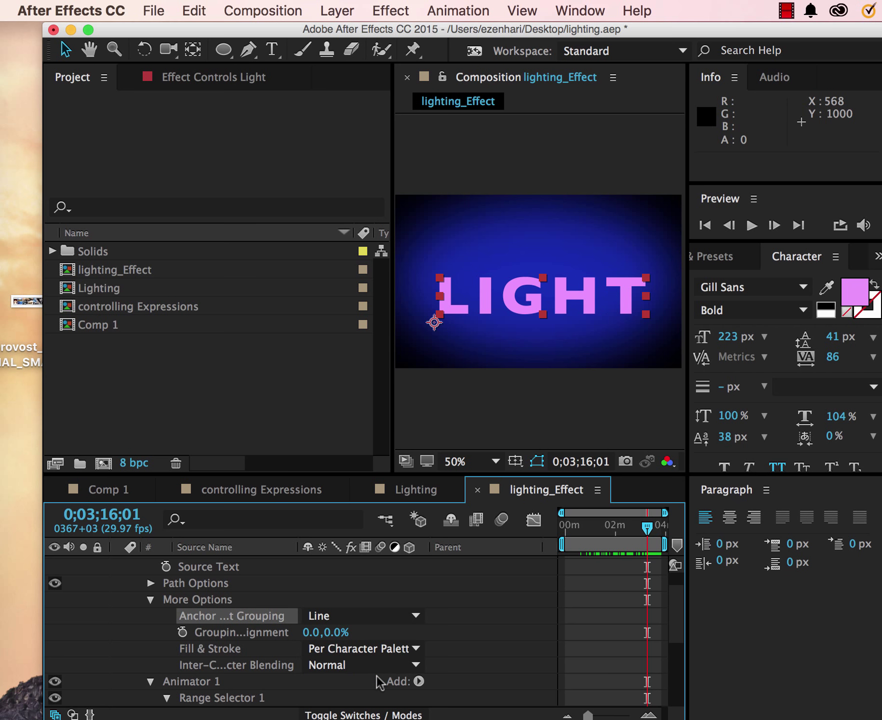
{"action": "scroll", "coordinate": [279, 640], "scroll_direction": "down", "scroll_amount": 2}
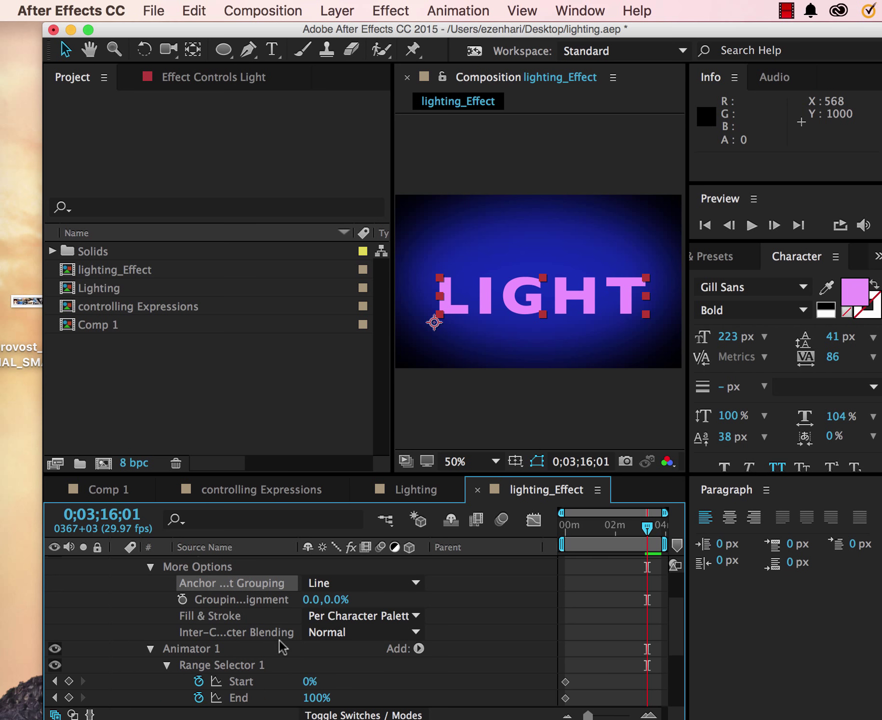
{"action": "scroll", "coordinate": [279, 639], "scroll_direction": "down", "scroll_amount": 5}
- Give Range Selector 1 a Ramp Down shape with Ease Low 95%, then preview the animation
{"action": "left_click", "coordinate": [183, 649]}
{"action": "scroll", "coordinate": [181, 650], "scroll_direction": "down", "scroll_amount": 5}
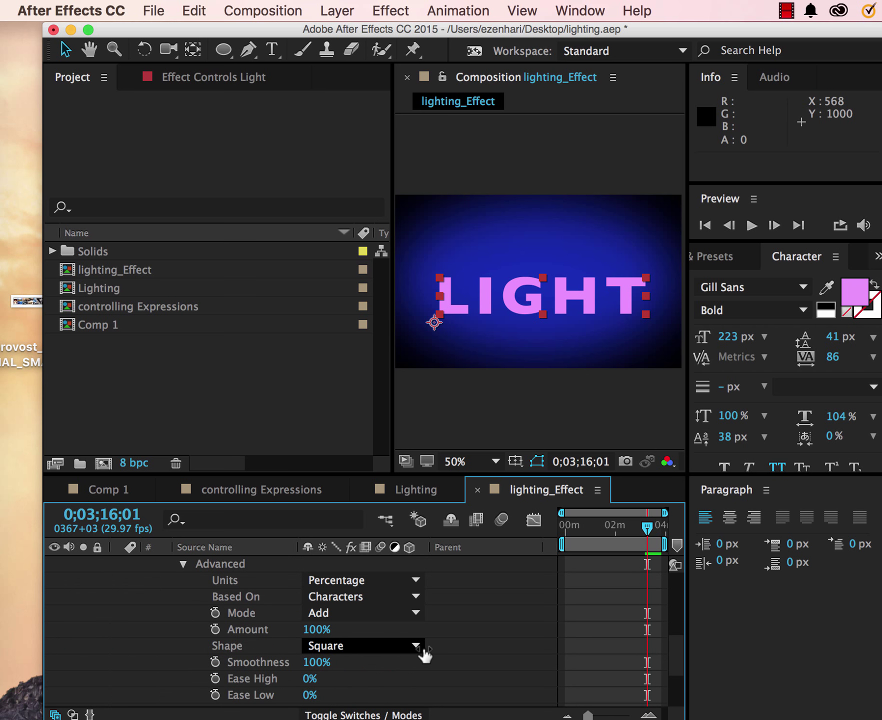
{"action": "left_click", "coordinate": [390, 648]}
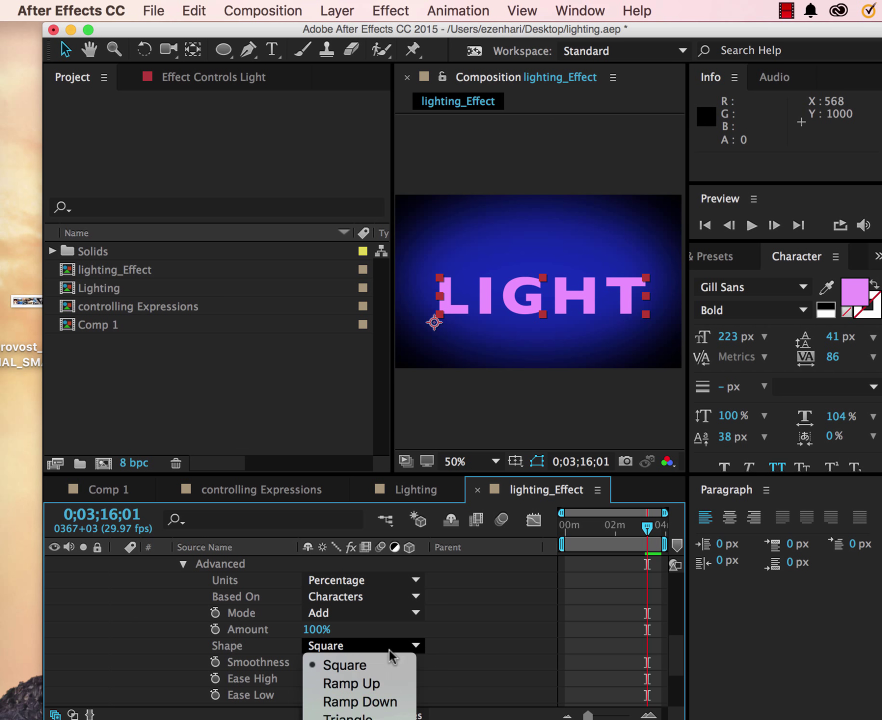
{"action": "left_click", "coordinate": [373, 702]}
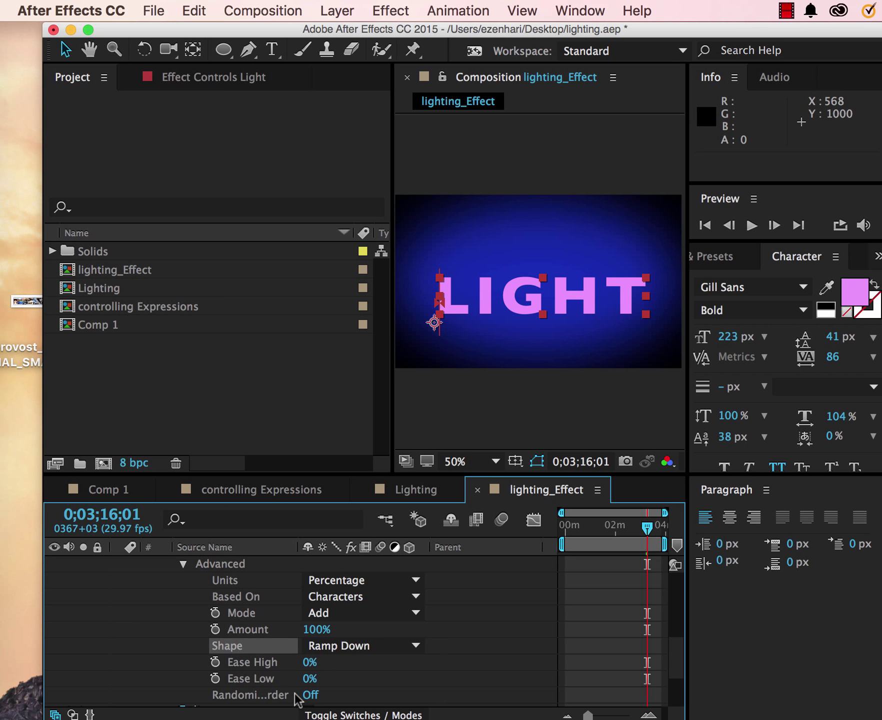
{"action": "left_click", "coordinate": [309, 683]}
{"action": "type", "text": "95"}
{"action": "key", "text": "Return"}
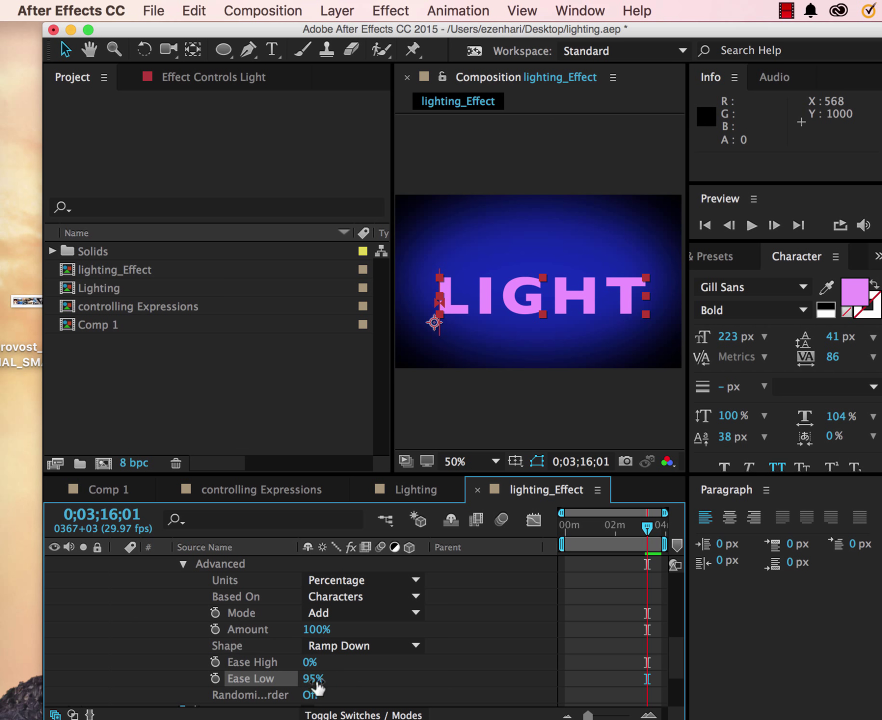
{"action": "left_click_drag", "start_coordinate": [642, 527], "coordinate": [653, 580]}
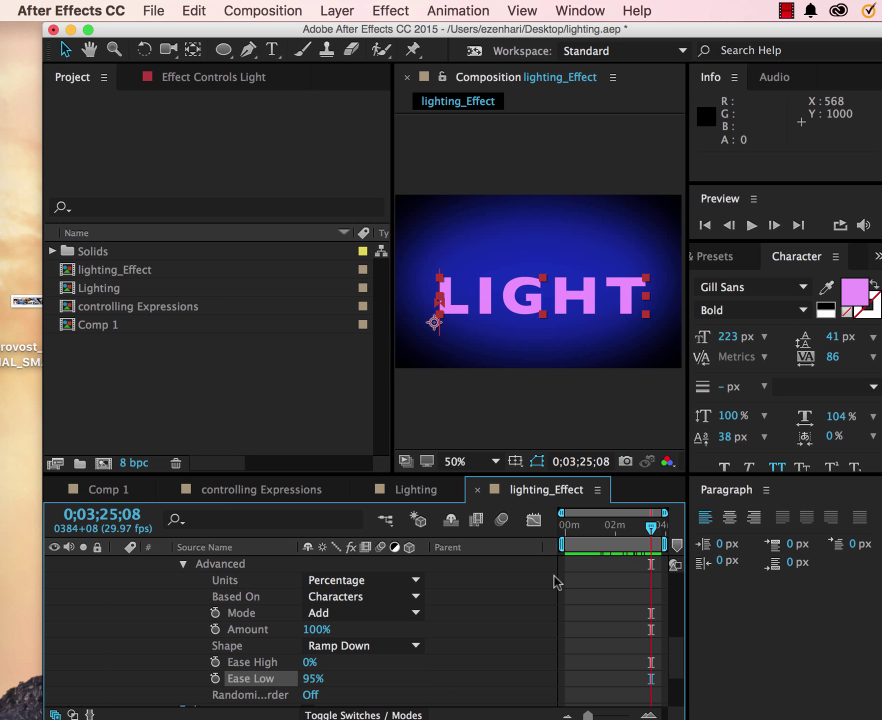
- Apply Easy Ease to the Start, End and Offset keyframes at the comp start
{"action": "left_click", "coordinate": [495, 614]}
{"action": "scroll", "coordinate": [495, 614], "scroll_direction": "up", "scroll_amount": 5}
{"action": "scroll", "coordinate": [495, 615], "scroll_direction": "down", "scroll_amount": 3}
{"action": "scroll", "coordinate": [495, 613], "scroll_direction": "down", "scroll_amount": 2}
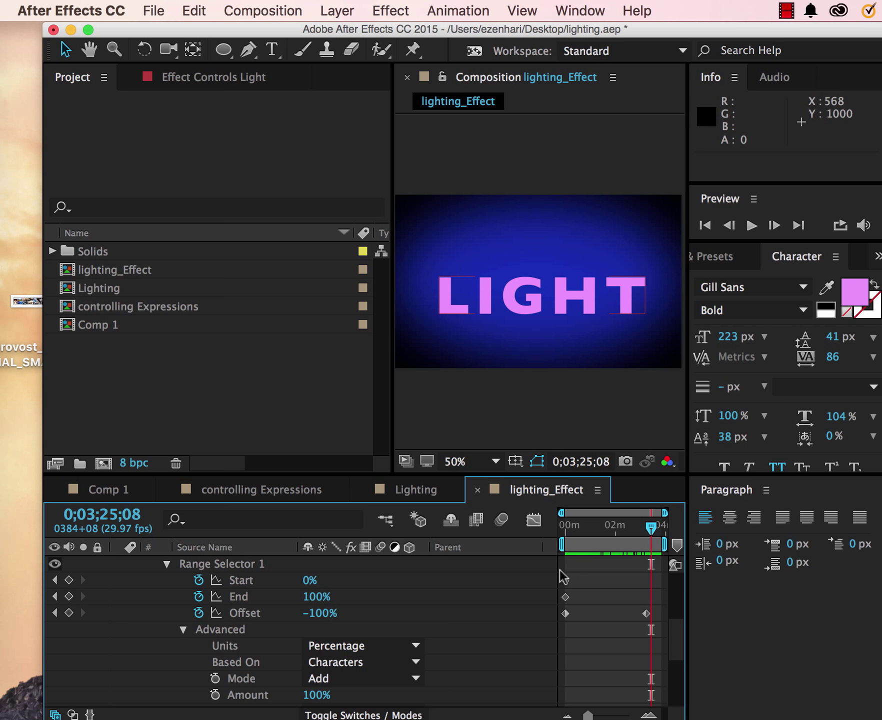
{"action": "left_click_drag", "start_coordinate": [560, 570], "coordinate": [657, 641]}
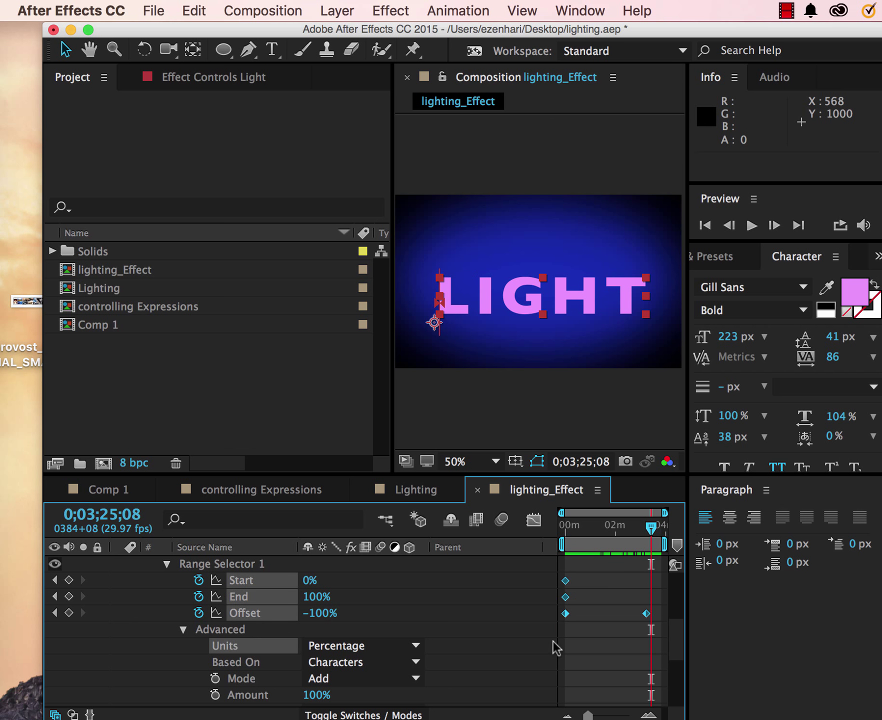
{"action": "left_click", "coordinate": [577, 598]}
{"action": "left_click", "coordinate": [565, 580]}
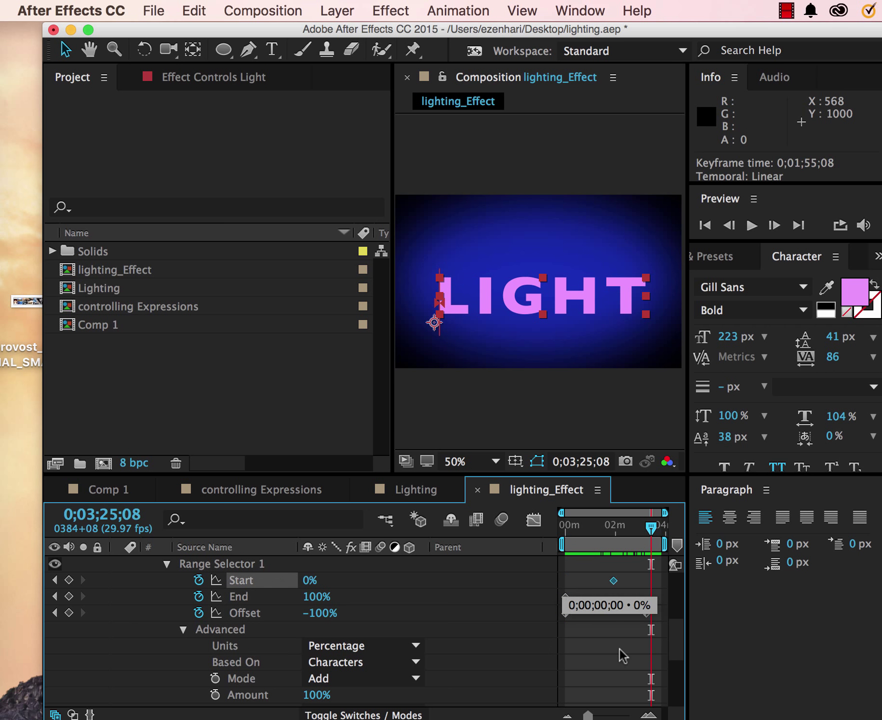
{"action": "key", "text": "super+z"}
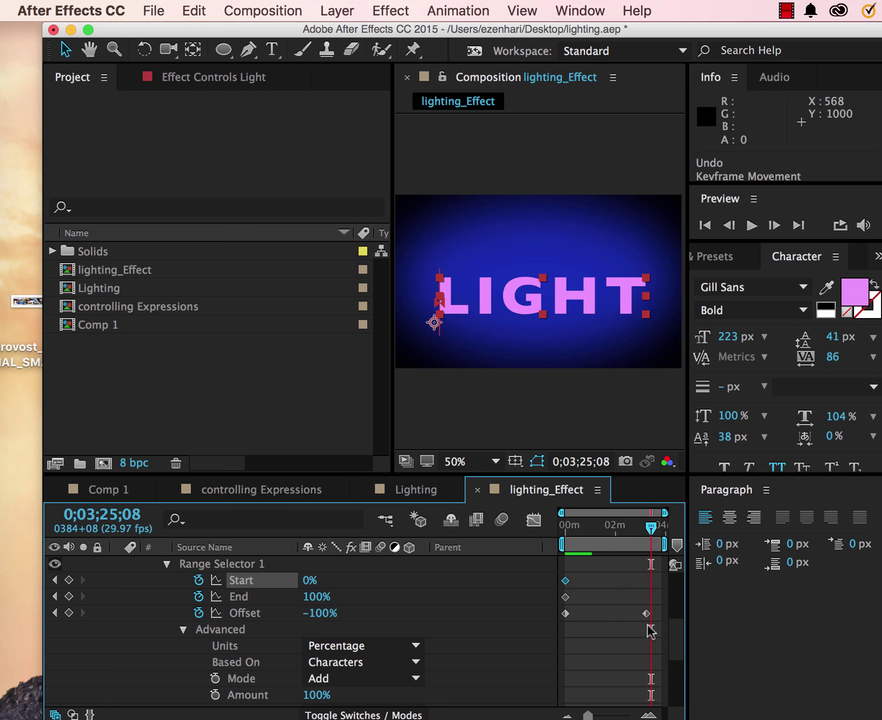
{"action": "left_click_drag", "start_coordinate": [656, 572], "coordinate": [558, 645]}
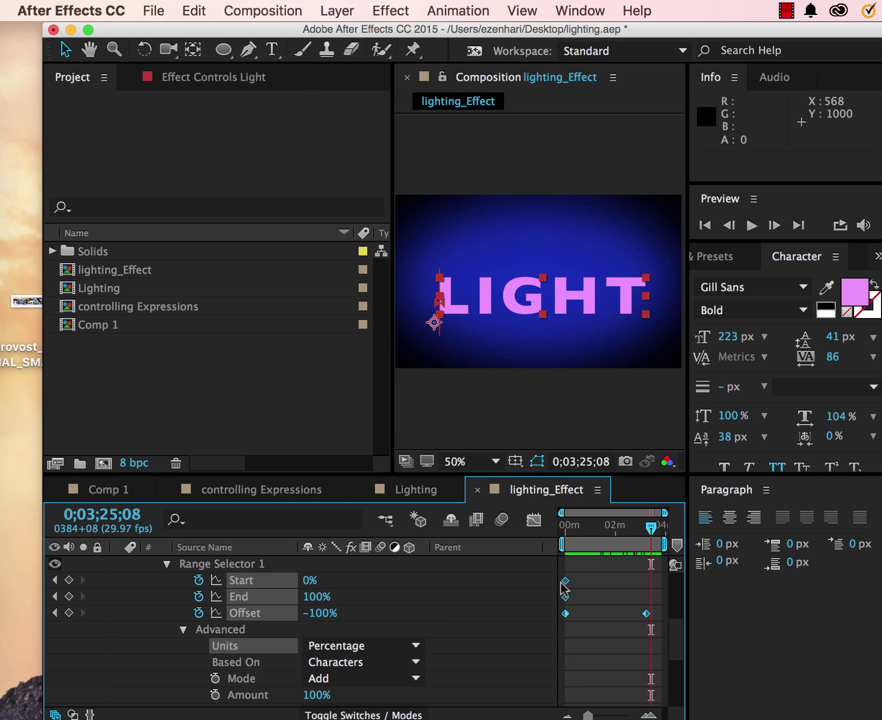
{"action": "left_click", "coordinate": [586, 572]}
{"action": "left_click_drag", "start_coordinate": [586, 571], "coordinate": [560, 623]}
{"action": "right_click", "coordinate": [566, 614]}
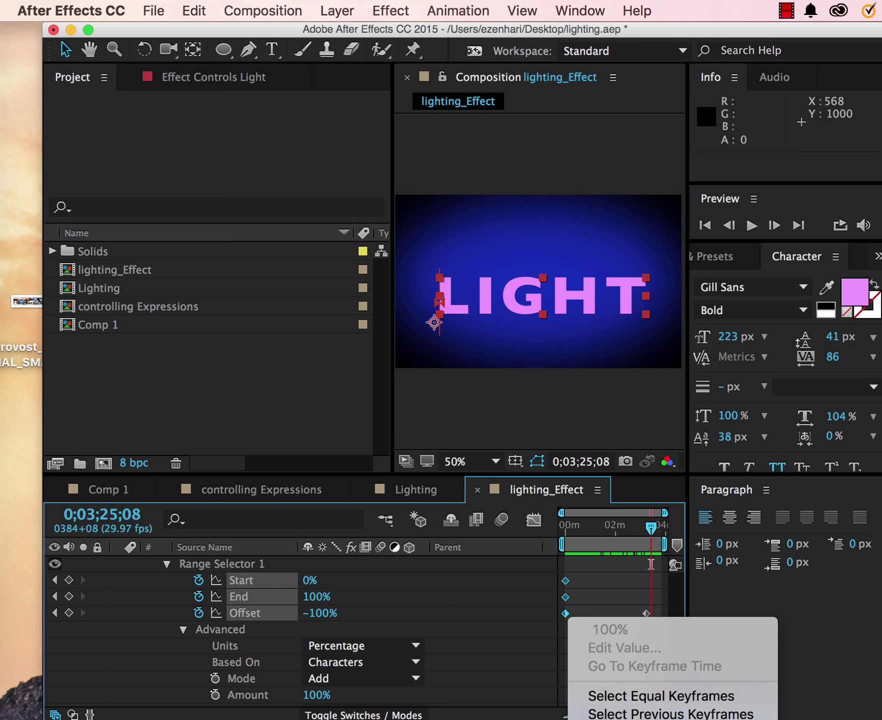
{"action": "mouse_move", "coordinate": [670, 718]}
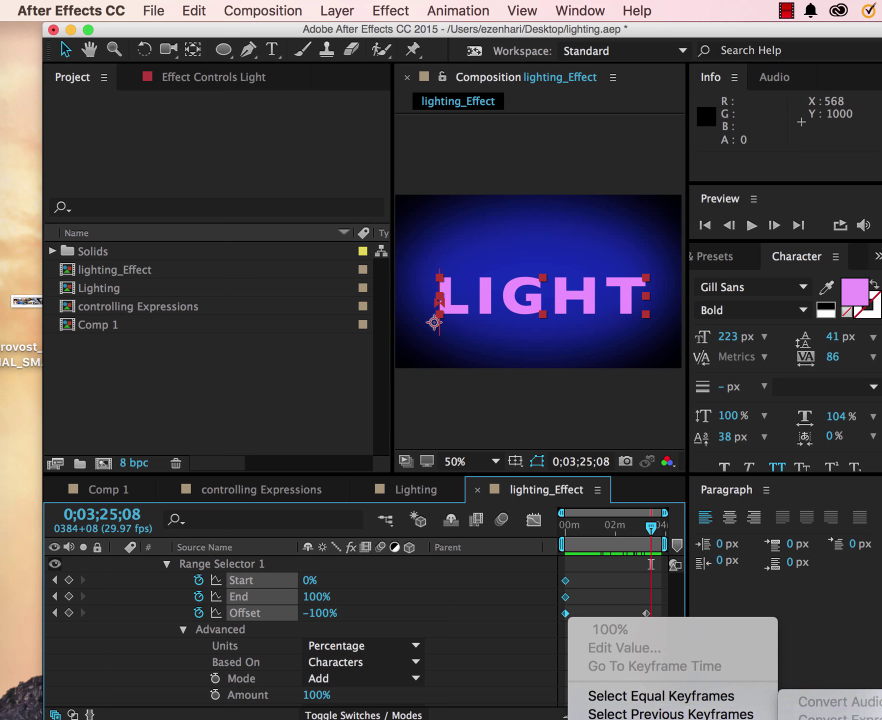
{"action": "key", "text": "shift+F9"}
- Ease the final Offset keyframe and shift it slightly later in time
{"action": "left_click", "coordinate": [633, 613]}
{"action": "left_click", "coordinate": [646, 614]}
{"action": "right_click", "coordinate": [646, 614]}
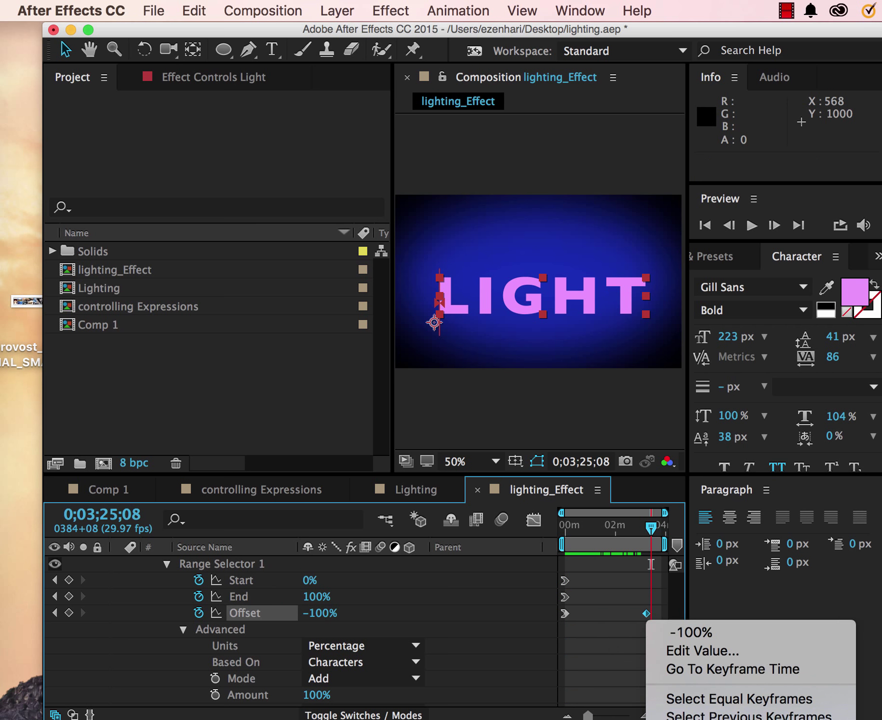
{"action": "mouse_move", "coordinate": [751, 717]}
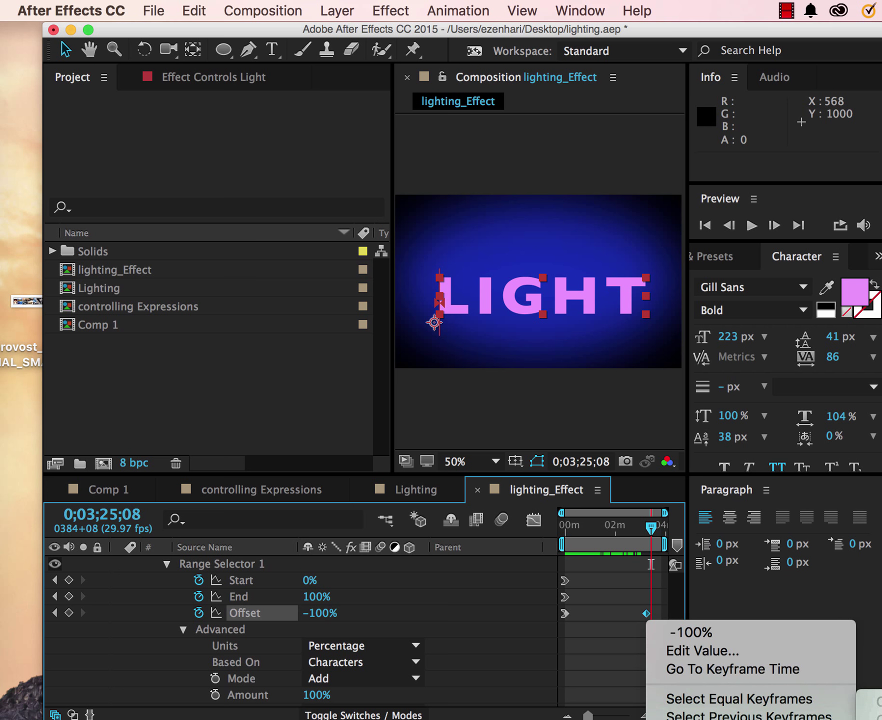
{"action": "left_click", "coordinate": [870, 716]}
{"action": "left_click_drag", "start_coordinate": [645, 616], "coordinate": [656, 620]}
- Return to the comp start and collapse the Light layer's More Options and Text groups
{"action": "left_click_drag", "start_coordinate": [641, 529], "coordinate": [554, 565]}
{"action": "scroll", "coordinate": [368, 631], "scroll_direction": "up", "scroll_amount": 5}
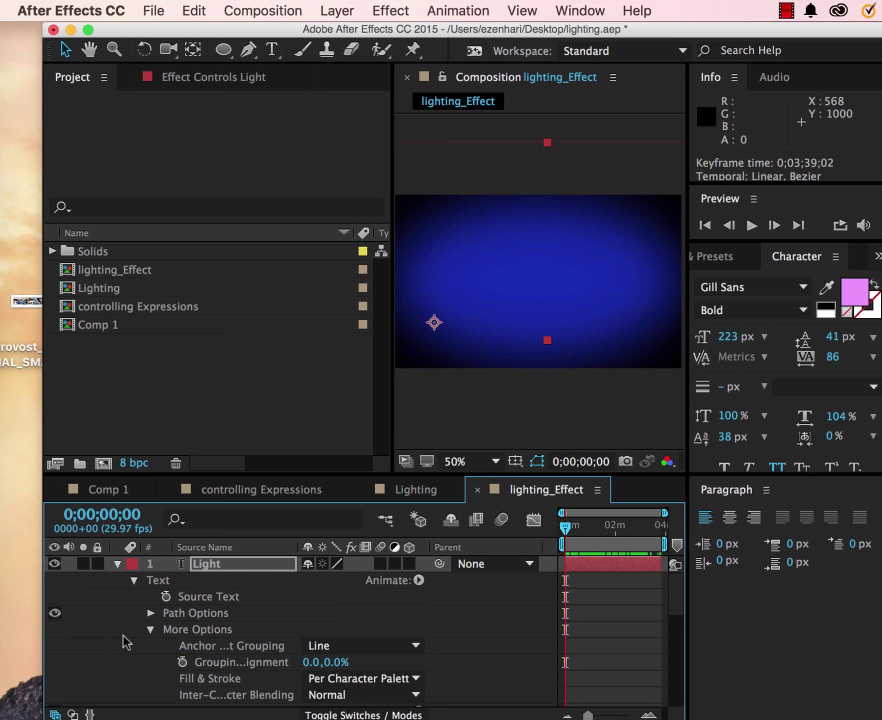
{"action": "left_click", "coordinate": [150, 630]}
{"action": "left_click", "coordinate": [134, 581]}
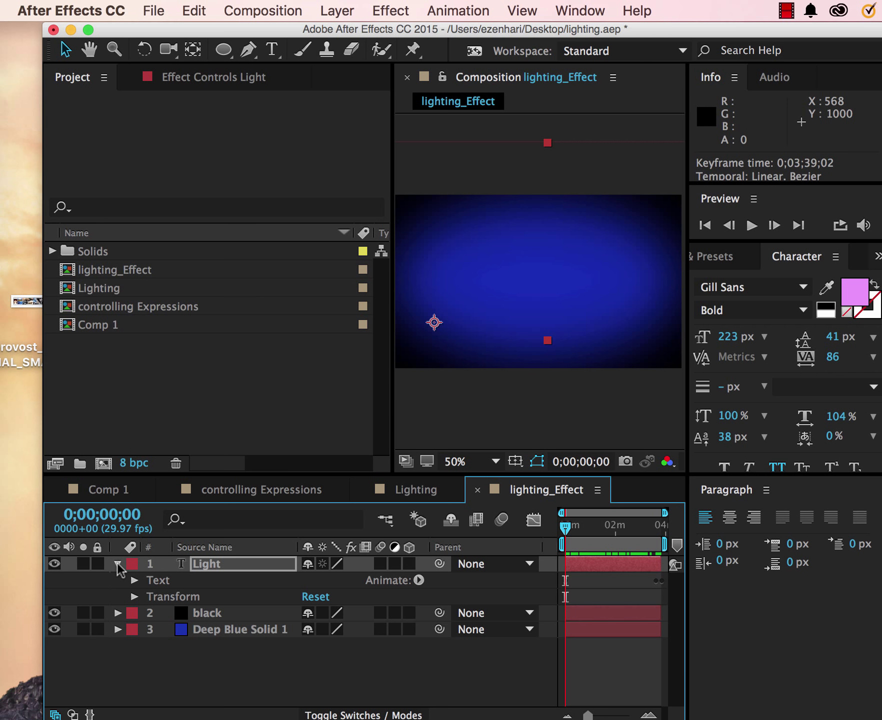
{"action": "left_click", "coordinate": [118, 564]}
{"action": "left_click", "coordinate": [270, 11]}
- Create a new black solid layer at the top of the comp
{"action": "mouse_move", "coordinate": [333, 10]}
{"action": "mouse_move", "coordinate": [525, 44]}
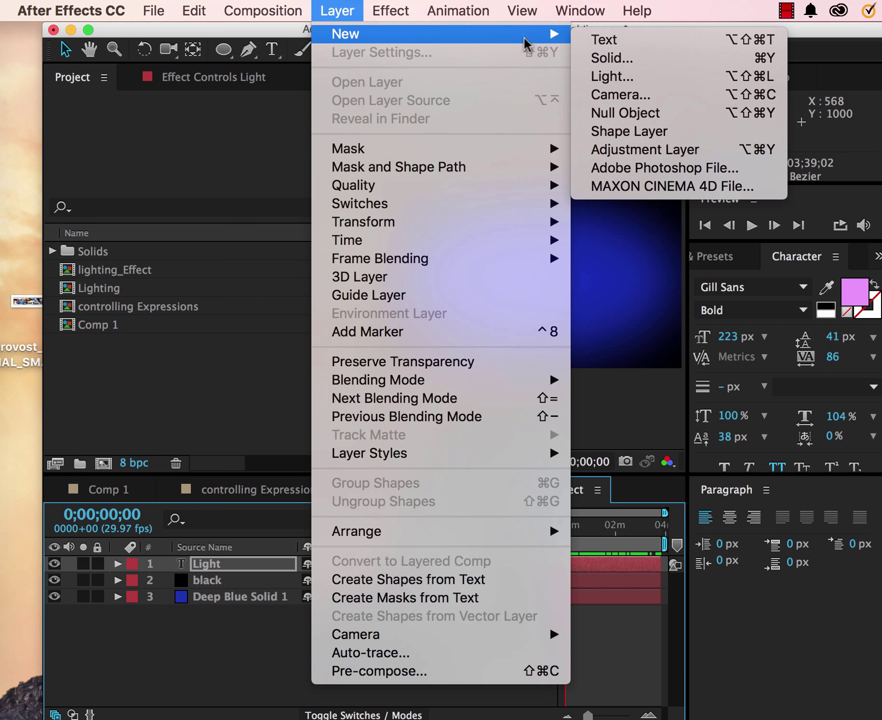
{"action": "left_click", "coordinate": [595, 59]}
{"action": "left_click", "coordinate": [688, 571]}
{"action": "mouse_move", "coordinate": [500, 483]}
{"action": "left_mouse_down"}
{"action": "mouse_move", "coordinate": [584, 687]}
{"action": "mouse_move", "coordinate": [611, 690]}
{"action": "left_mouse_up"}
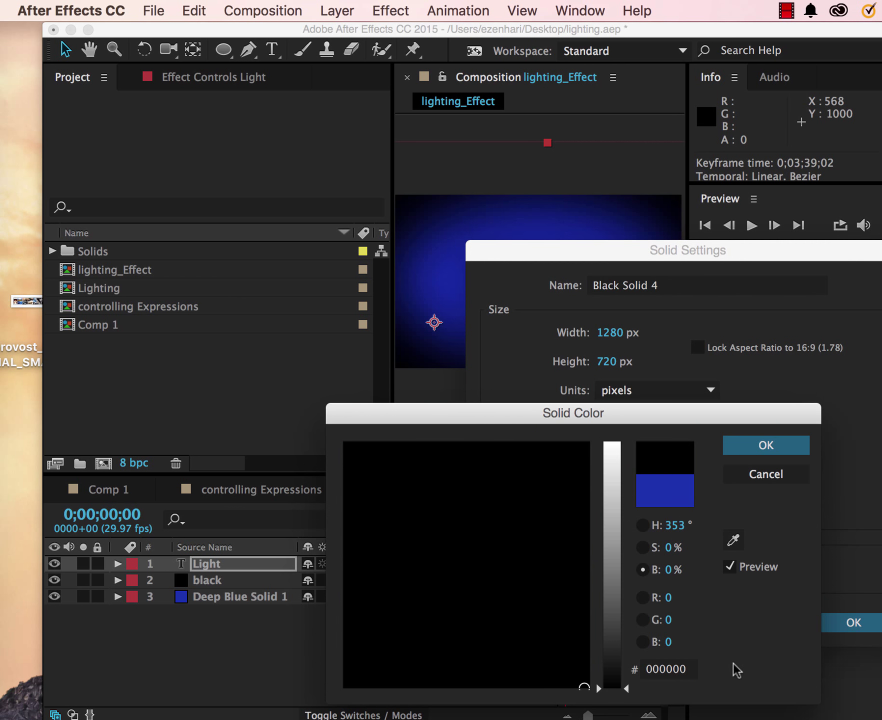
{"action": "left_click", "coordinate": [753, 450]}
{"action": "left_click", "coordinate": [832, 618]}
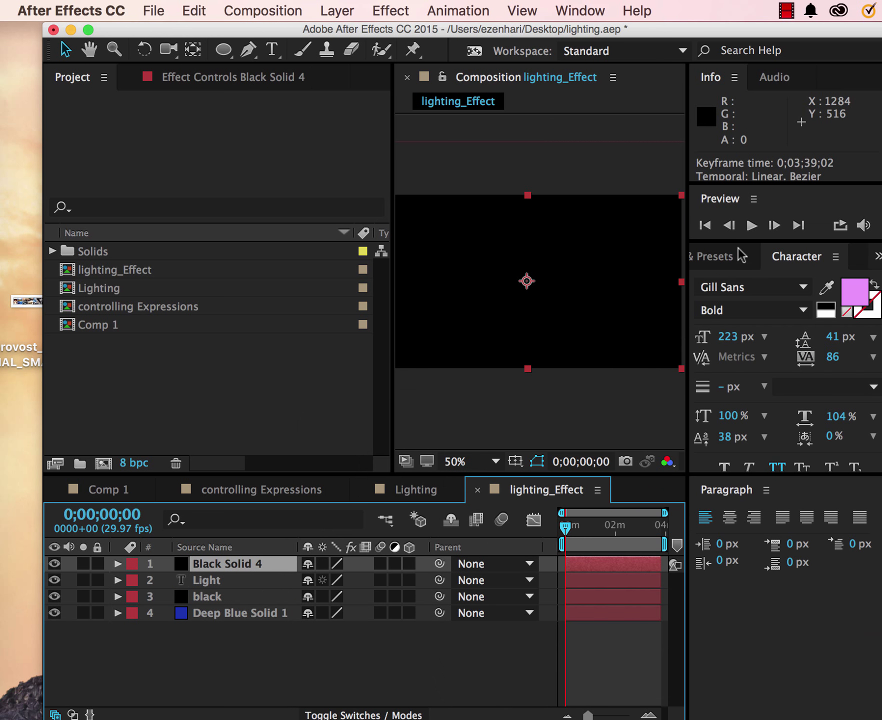
- Apply Lens Flare to the solid via a 'lens' search and move its centre left to 84,408
{"action": "left_click", "coordinate": [717, 259]}
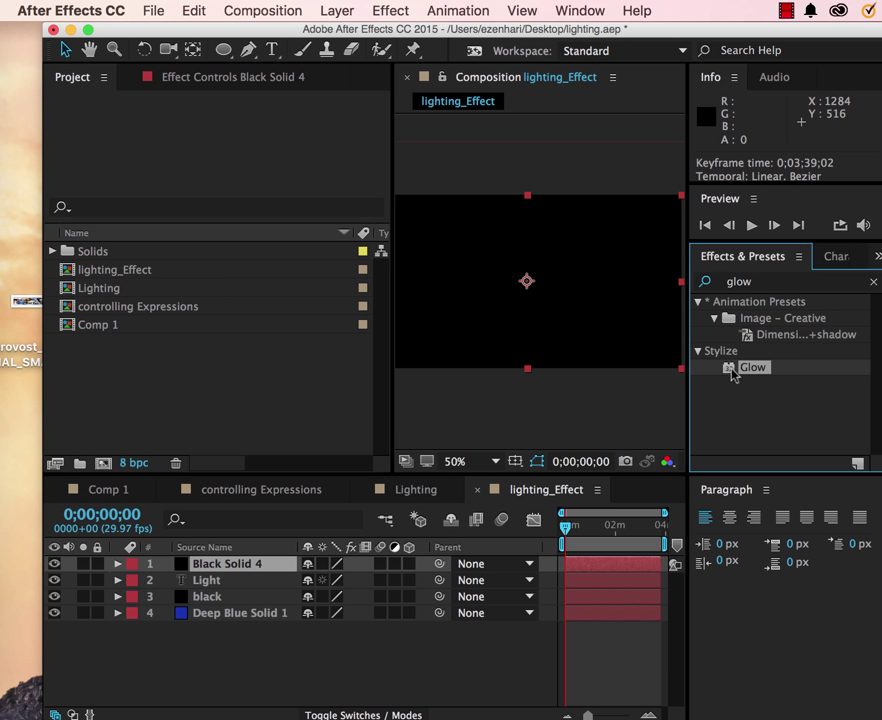
{"action": "left_click", "coordinate": [752, 283]}
{"action": "key", "text": "super+a"}
{"action": "type", "text": "lens"}
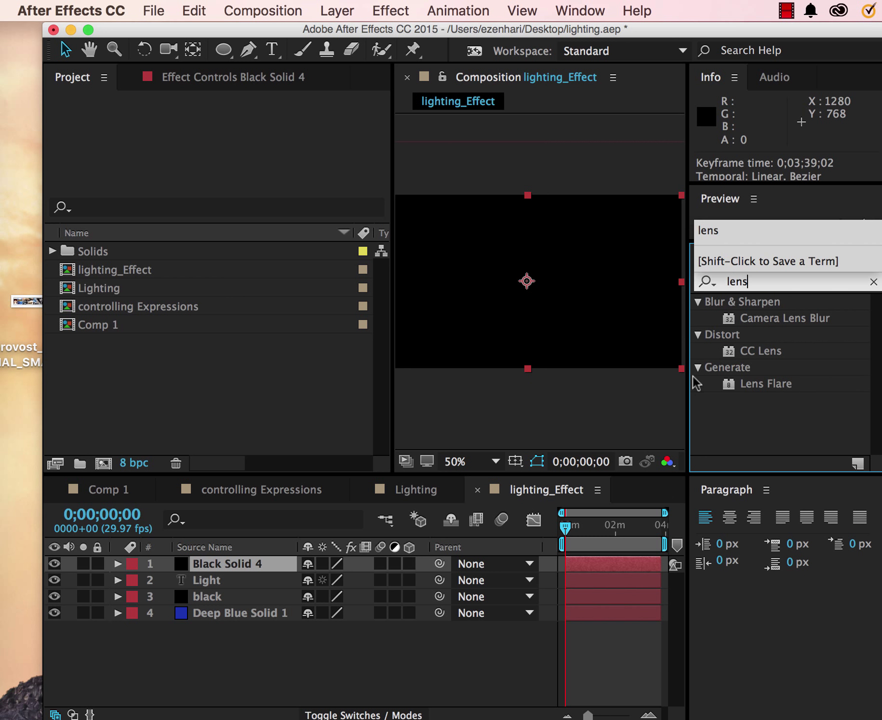
{"action": "left_click_drag", "start_coordinate": [728, 389], "coordinate": [527, 311]}
{"action": "left_click_drag", "start_coordinate": [497, 269], "coordinate": [390, 295]}
{"action": "key", "text": "slash"}
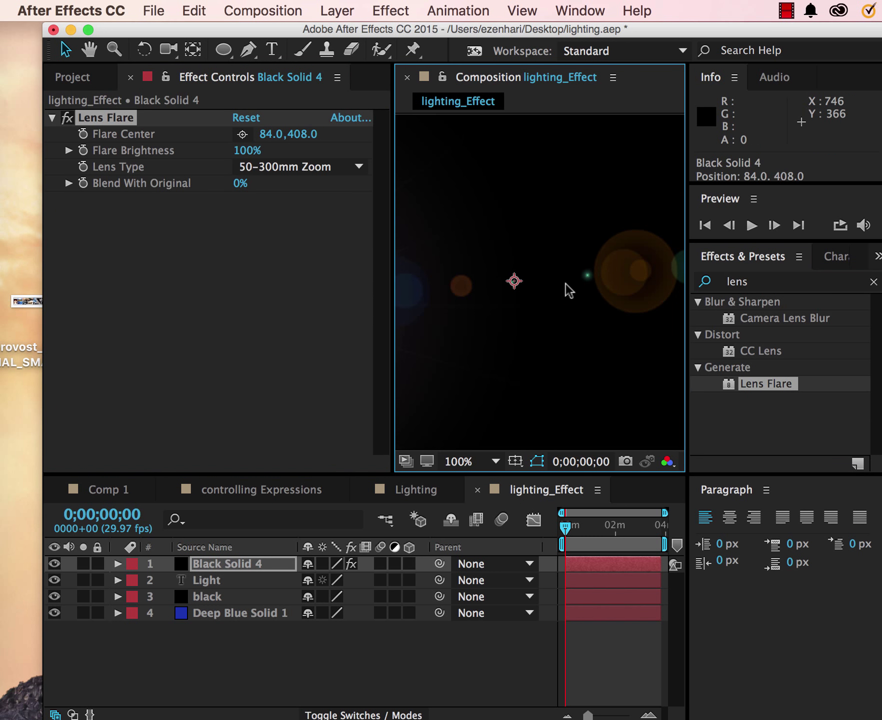
- Keyframe Flare Center from -244,328 at the start to 1596,328 at 0;03;22;29
{"action": "scroll", "coordinate": [563, 291], "scroll_direction": "down", "scroll_amount": 4}
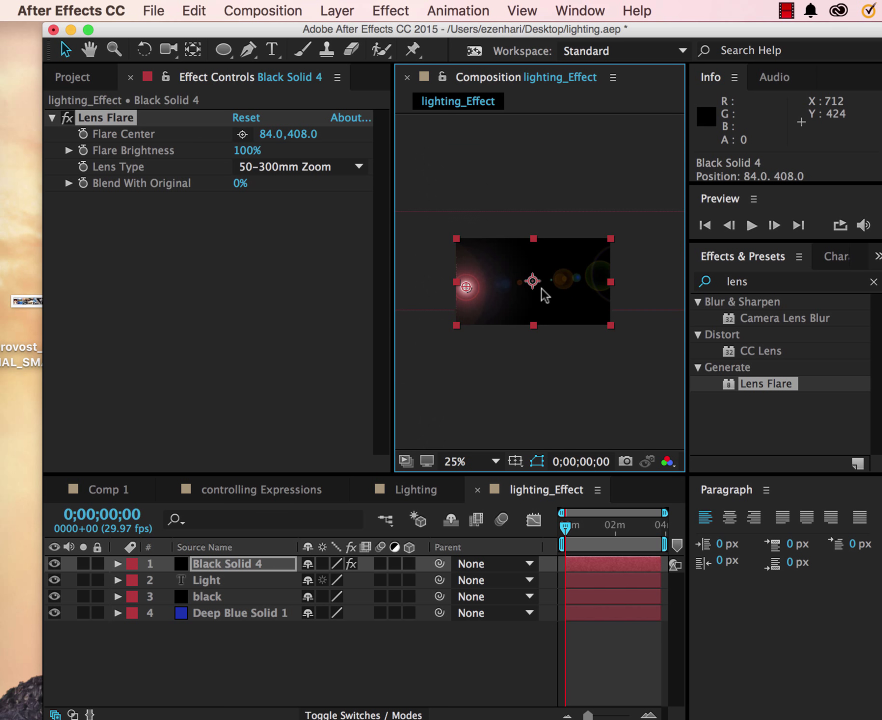
{"action": "left_click_drag", "start_coordinate": [465, 288], "coordinate": [426, 278]}
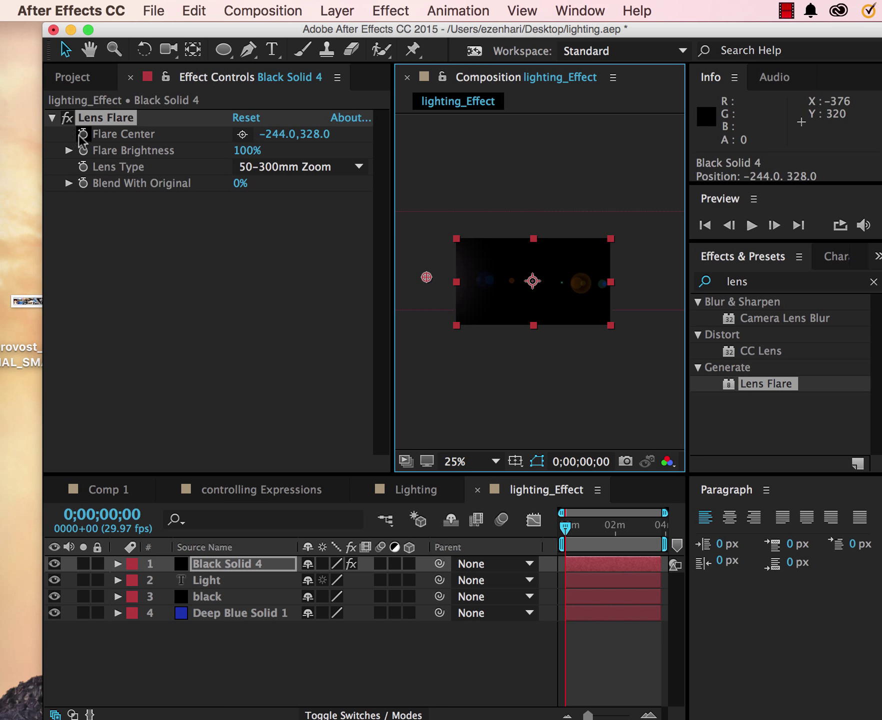
{"action": "left_click", "coordinate": [82, 134]}
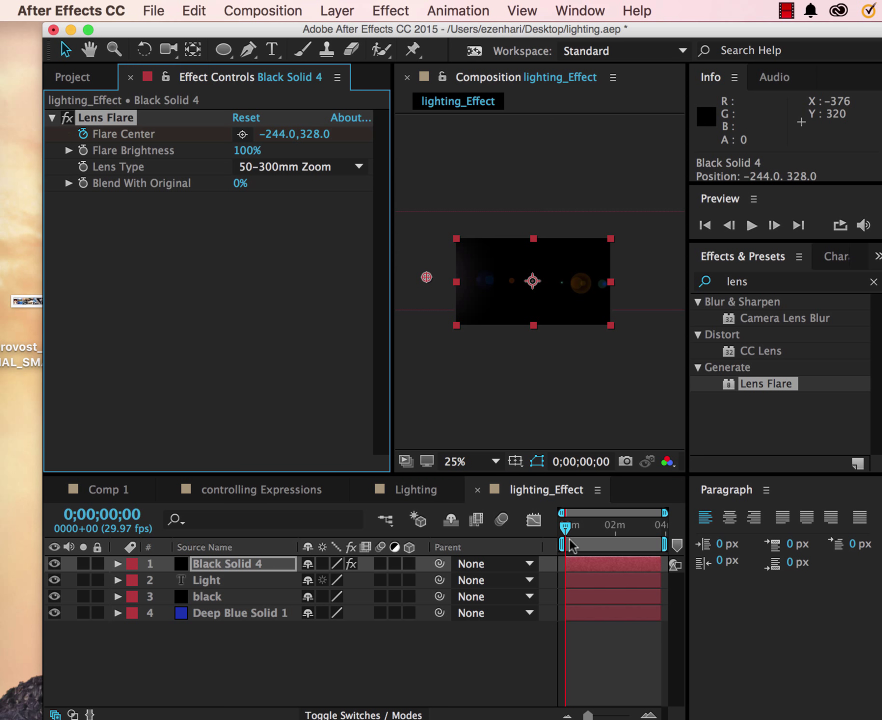
{"action": "left_click_drag", "start_coordinate": [565, 528], "coordinate": [650, 531]}
{"action": "left_click_drag", "start_coordinate": [429, 283], "coordinate": [654, 309]}
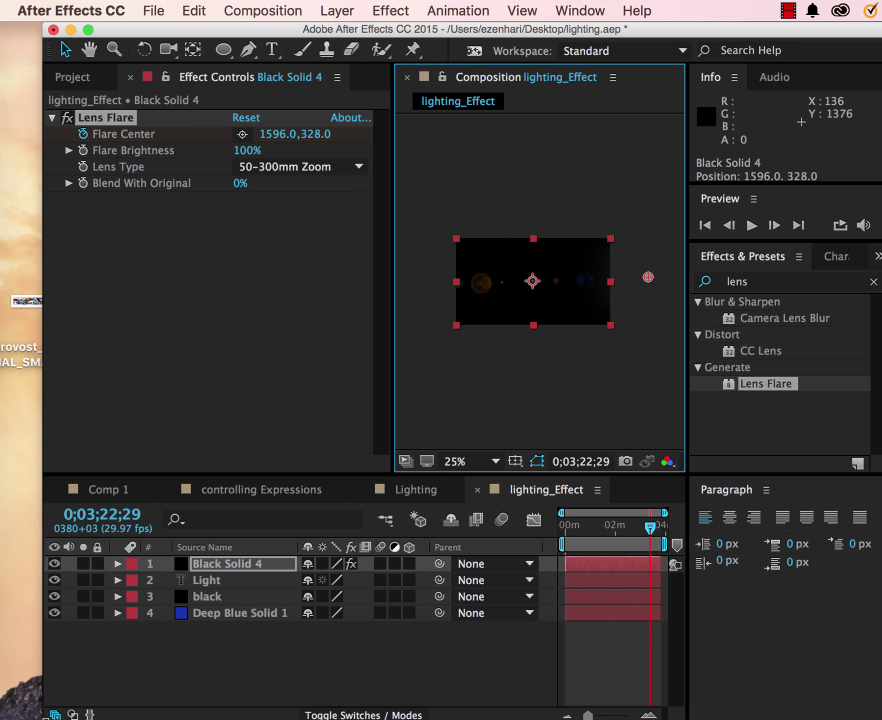
- Set Black Solid 4's blending mode to Add and deselect the layer
{"action": "left_click", "coordinate": [74, 715]}
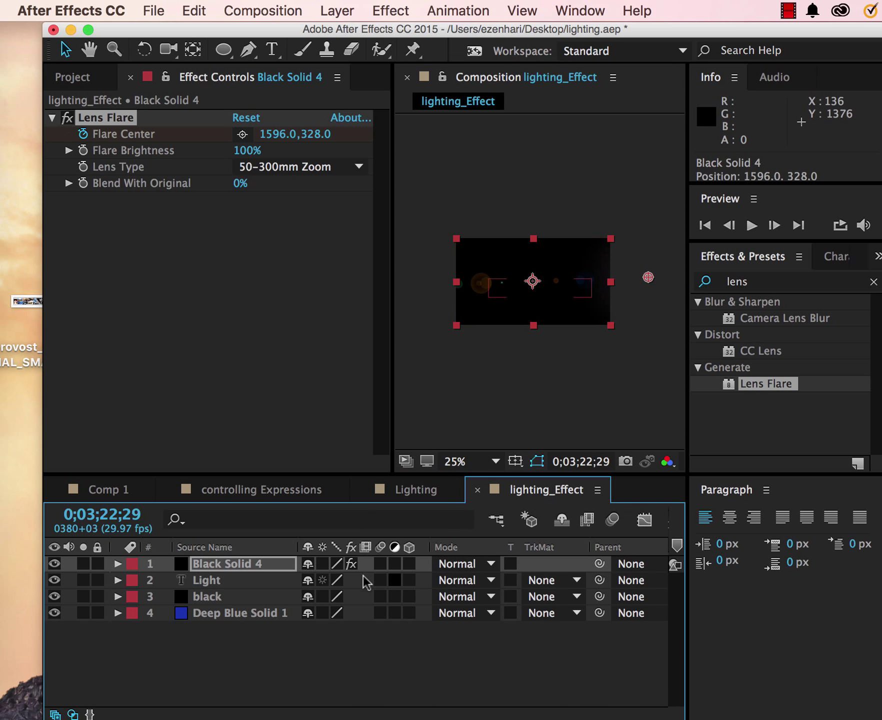
{"action": "left_click", "coordinate": [489, 564]}
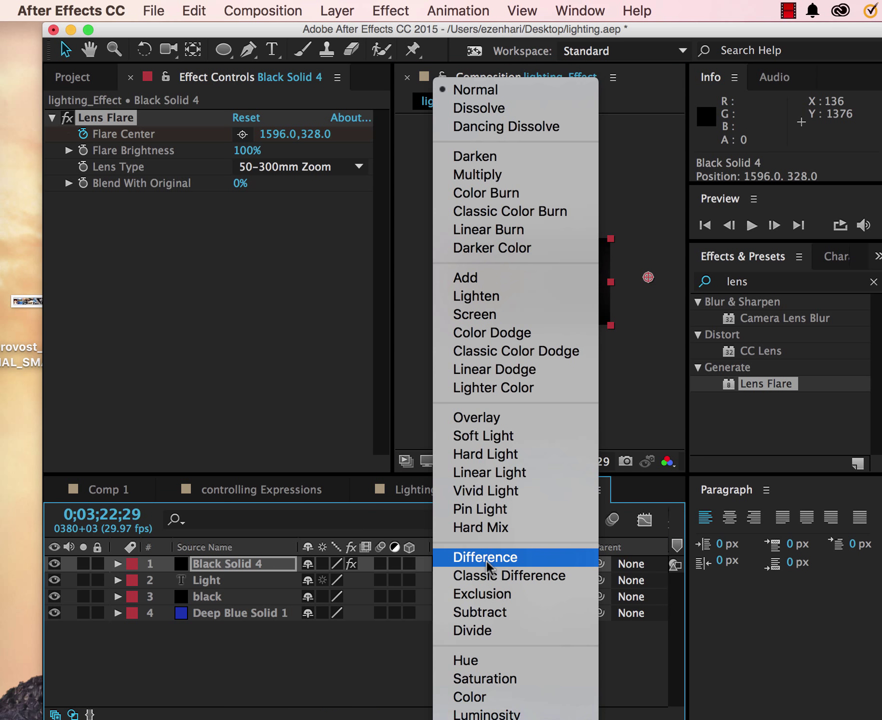
{"action": "left_click", "coordinate": [502, 277]}
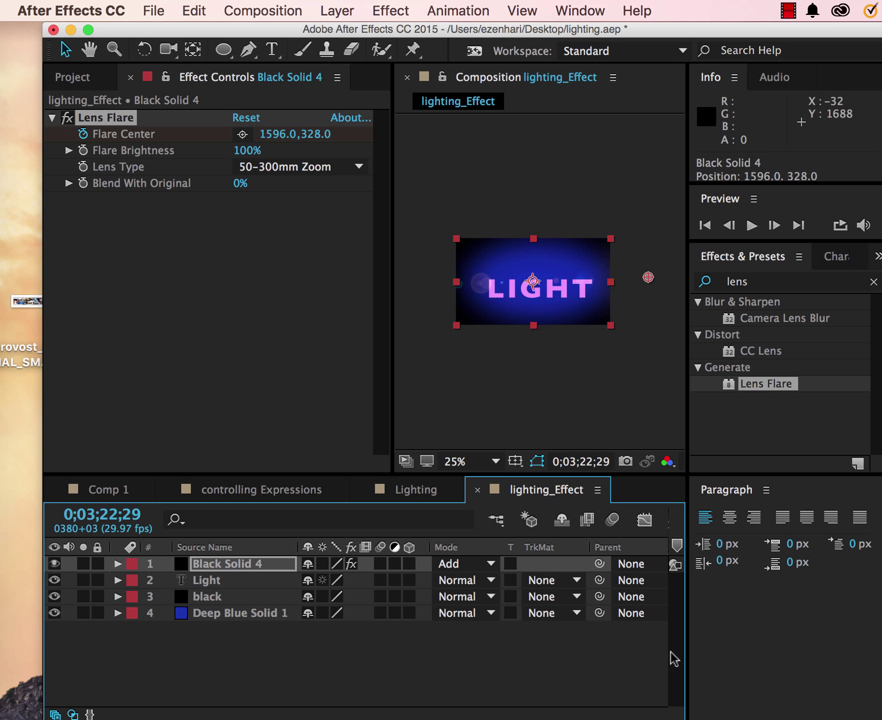
{"action": "left_click_drag", "start_coordinate": [689, 655], "coordinate": [822, 675]}
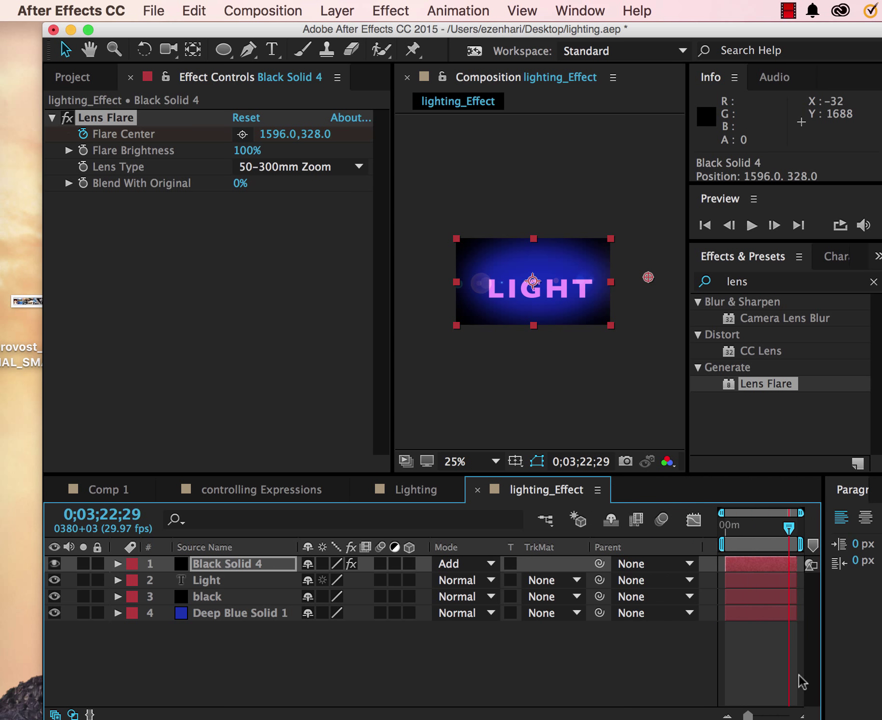
{"action": "left_click", "coordinate": [720, 664]}
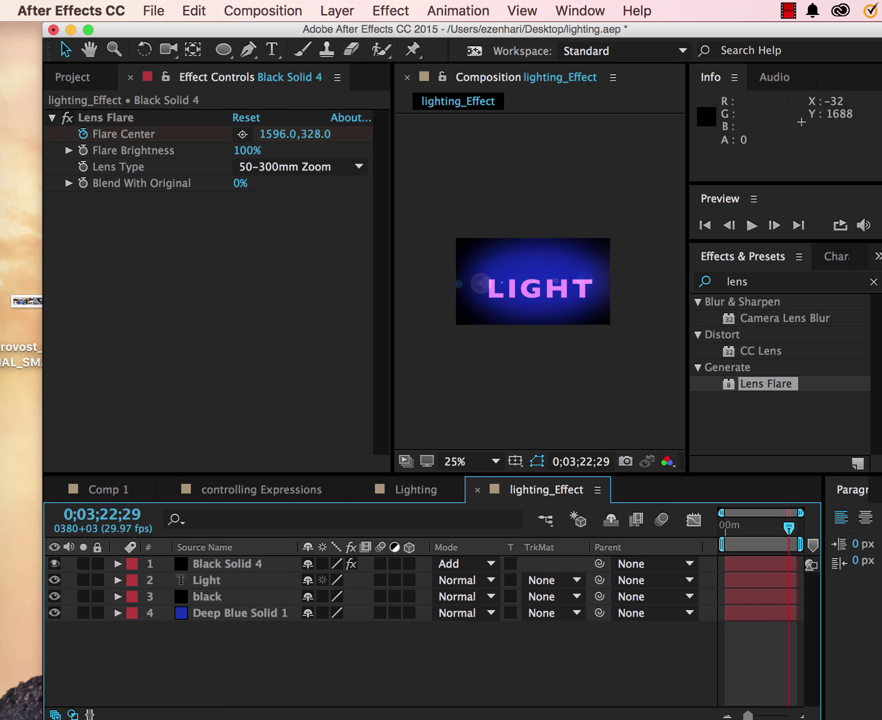
- Preview the sweep, then drag Black Solid 4's first Flare Center keyframe earlier
{"action": "key", "text": "F4"}
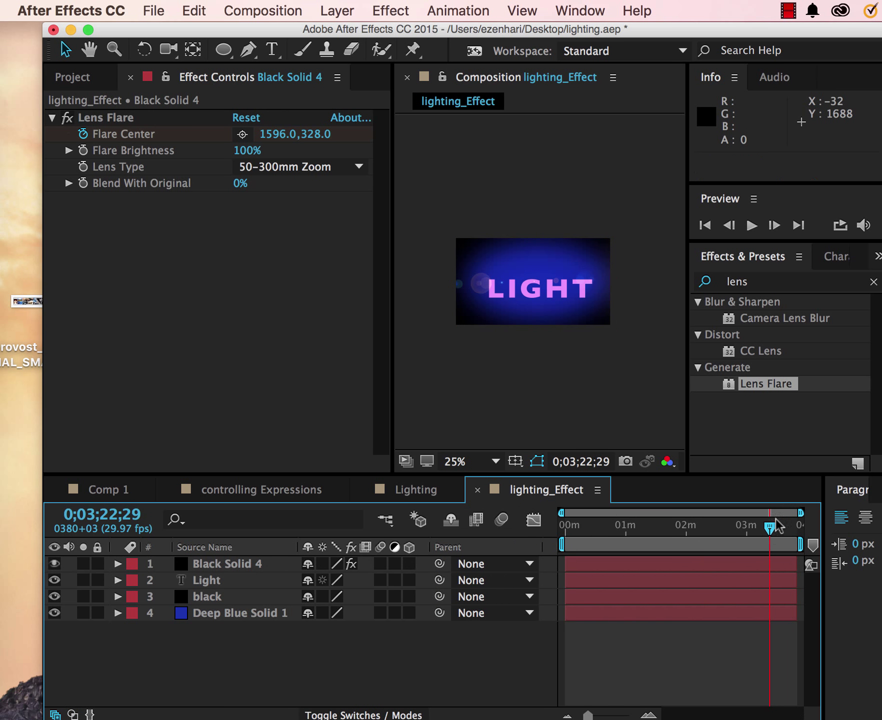
{"action": "left_click_drag", "start_coordinate": [770, 532], "coordinate": [604, 552]}
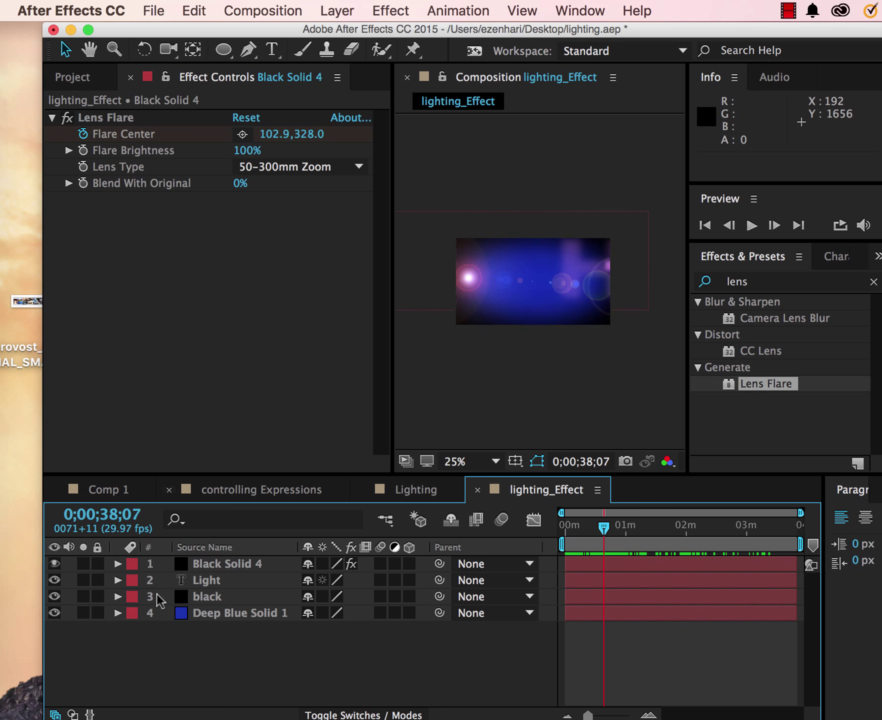
{"action": "left_click", "coordinate": [118, 565]}
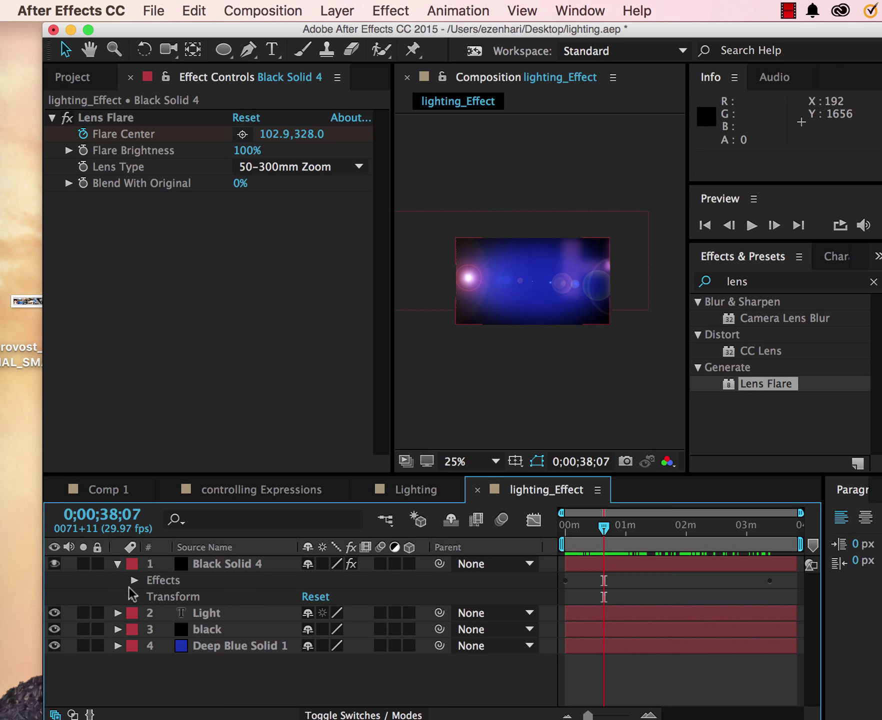
{"action": "left_click", "coordinate": [135, 581]}
{"action": "left_click", "coordinate": [150, 598]}
{"action": "mouse_move", "coordinate": [569, 613]}
{"action": "left_mouse_down"}
{"action": "mouse_move", "coordinate": [611, 627]}
{"action": "mouse_move", "coordinate": [544, 625]}
{"action": "mouse_move", "coordinate": [589, 626]}
{"action": "mouse_move", "coordinate": [574, 629]}
{"action": "left_mouse_up"}
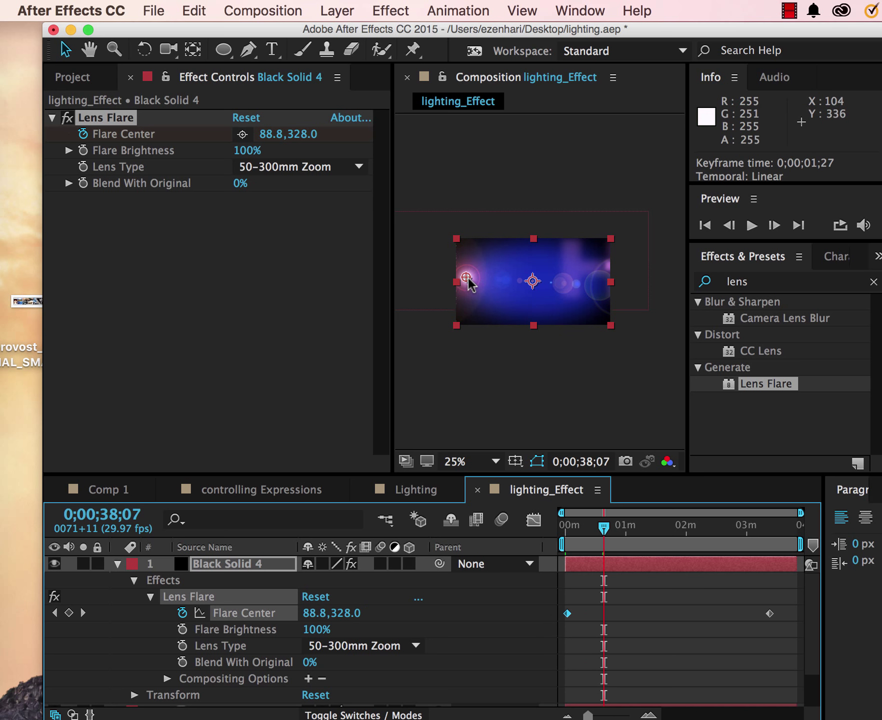
- At the first keyframe, move the flare start to -84,384 and preview the sweep
{"action": "left_click", "coordinate": [55, 615]}
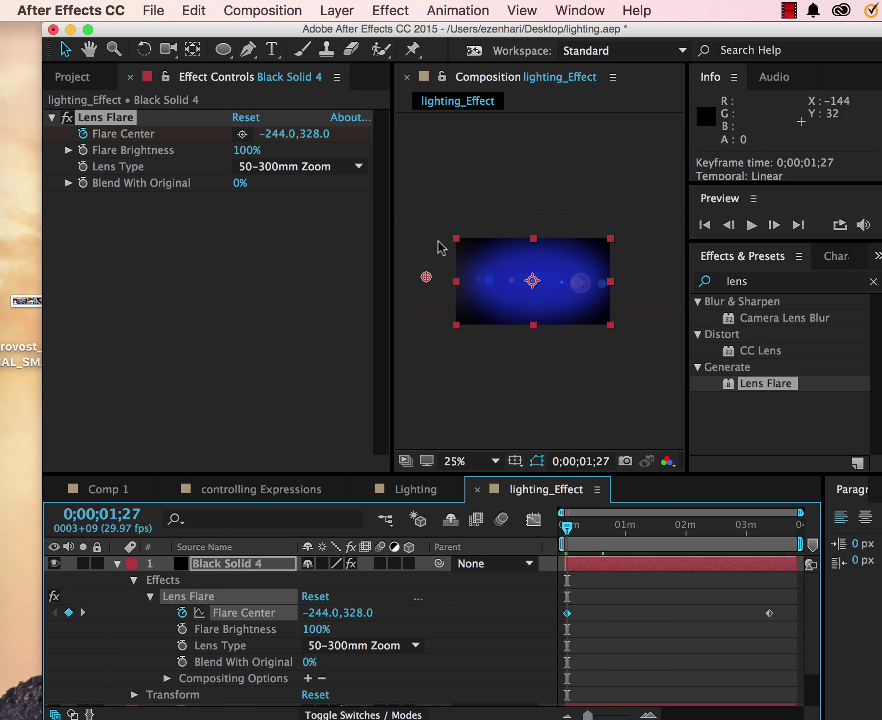
{"action": "left_click", "coordinate": [427, 280]}
{"action": "left_click_drag", "start_coordinate": [426, 282], "coordinate": [446, 288]}
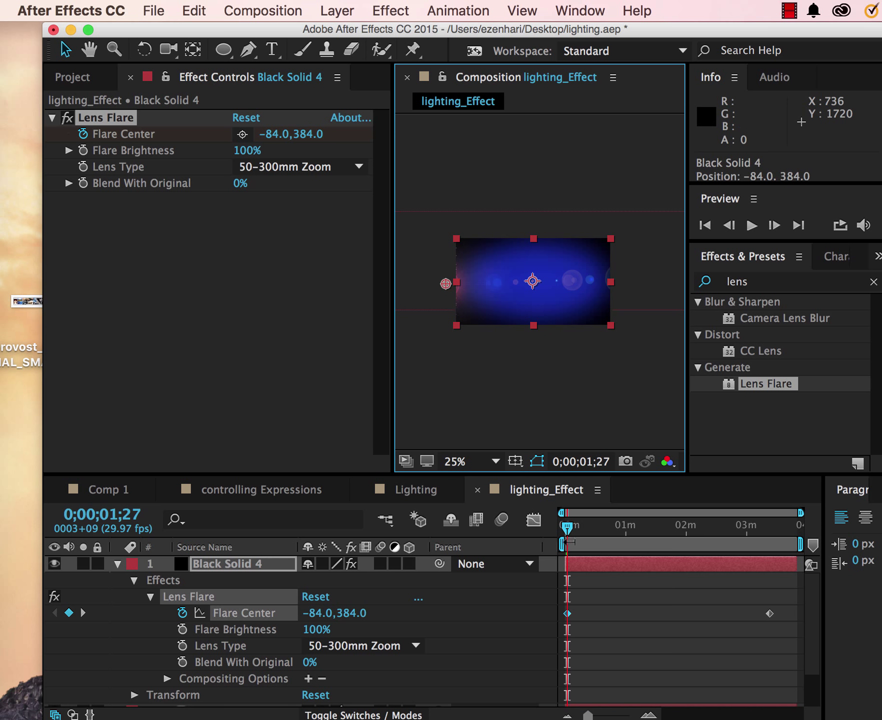
{"action": "left_click_drag", "start_coordinate": [567, 530], "coordinate": [695, 552]}
{"action": "left_click_drag", "start_coordinate": [618, 555], "coordinate": [761, 570]}
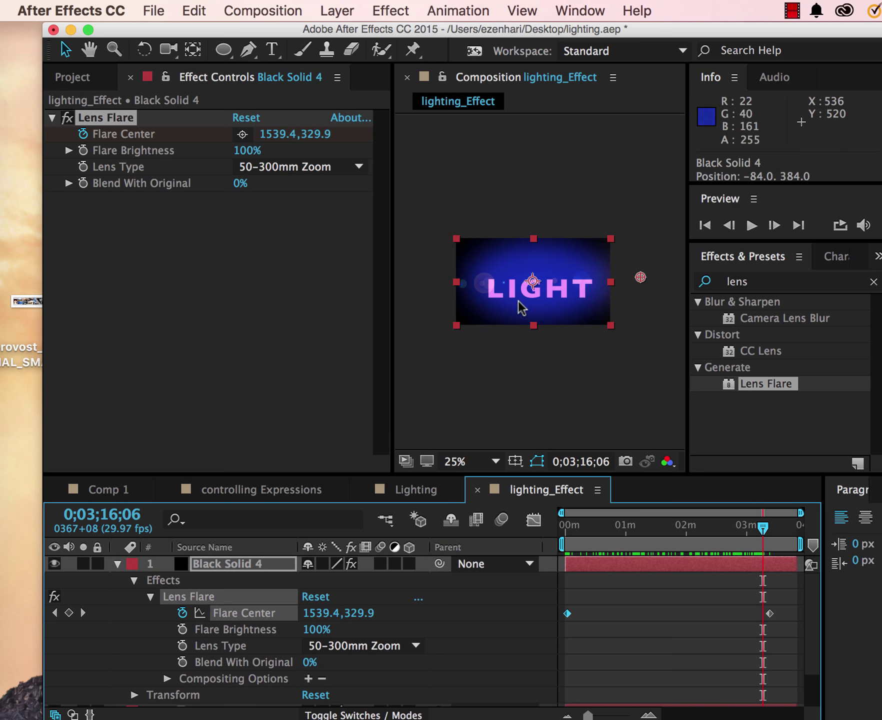
- Apply CC Vector Blur from Blur & Sharpen to the Light text layer
{"action": "left_click", "coordinate": [118, 564]}
{"action": "double_click", "coordinate": [178, 579]}
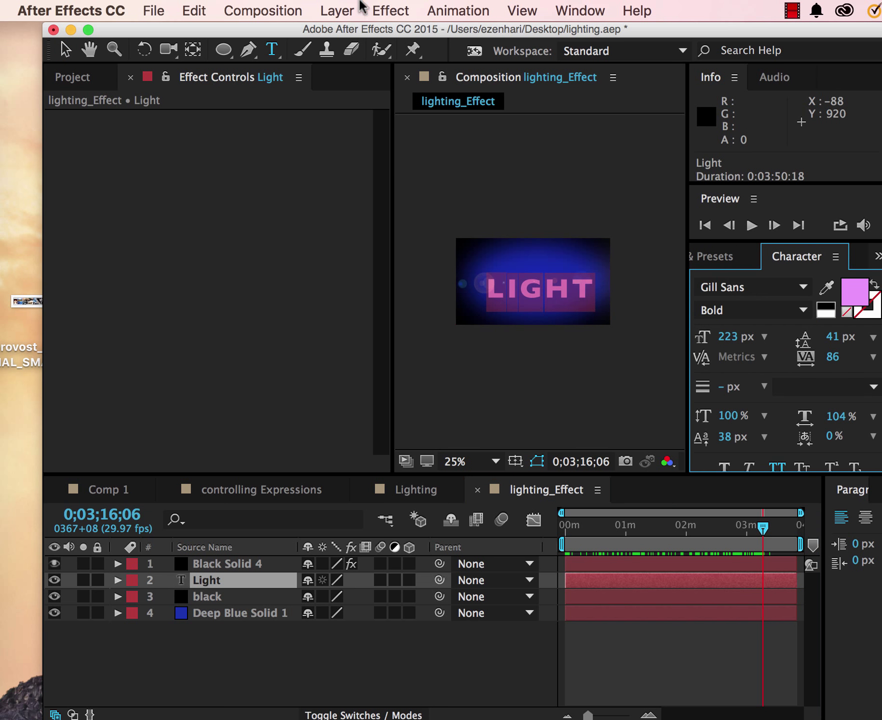
{"action": "left_click", "coordinate": [386, 10]}
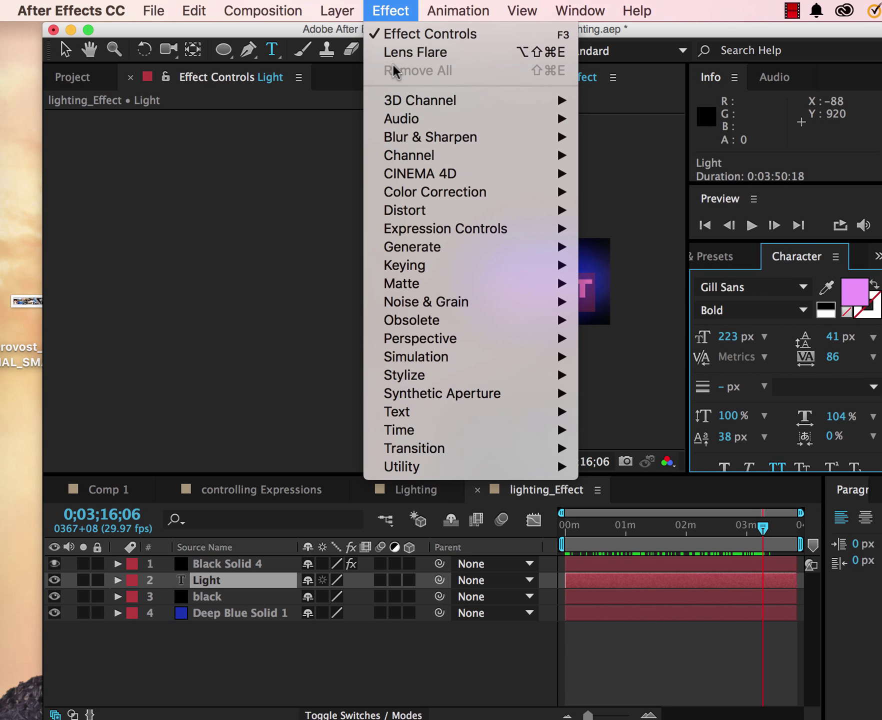
{"action": "mouse_move", "coordinate": [408, 142]}
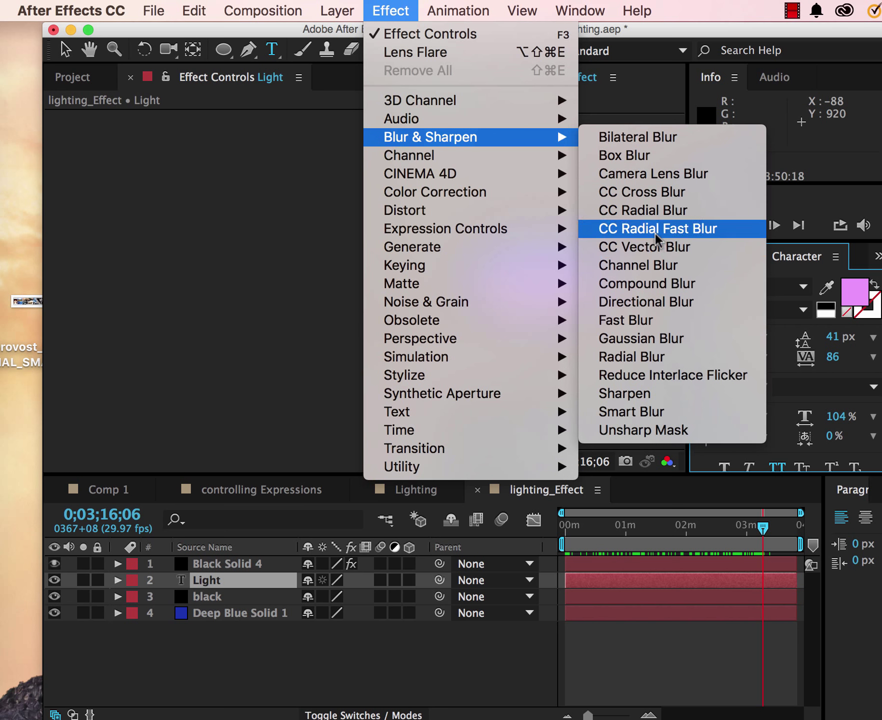
{"action": "left_click", "coordinate": [657, 247]}
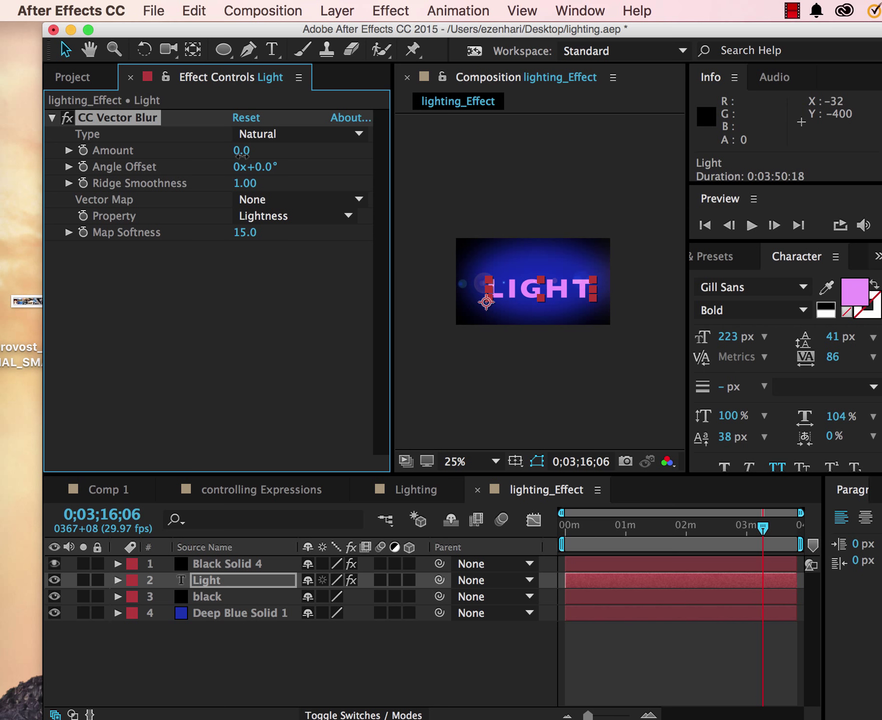
{"action": "left_click_drag", "start_coordinate": [242, 155], "coordinate": [264, 158]}
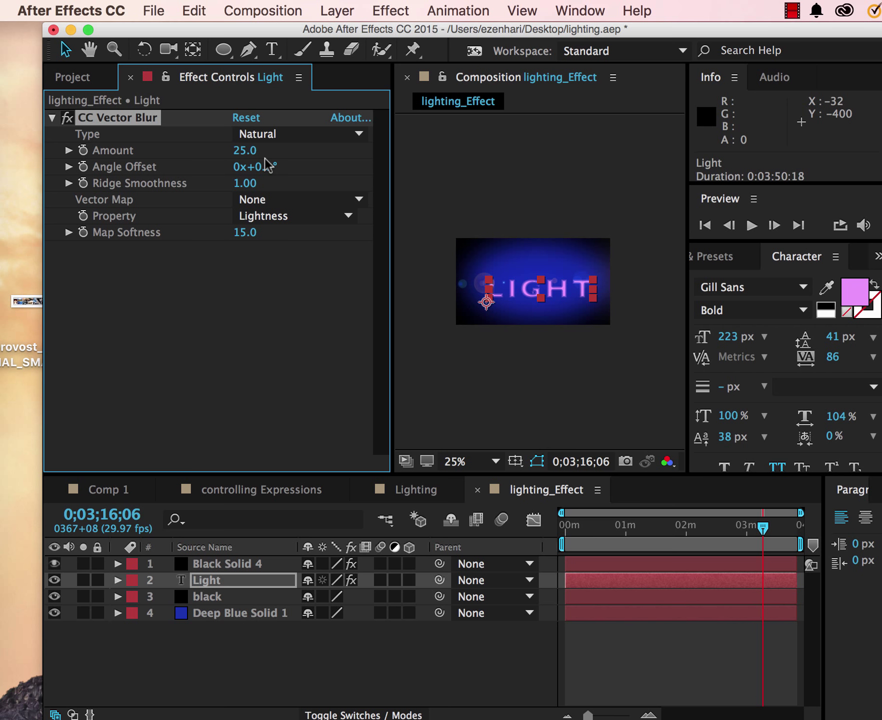
{"action": "key", "text": "period"}
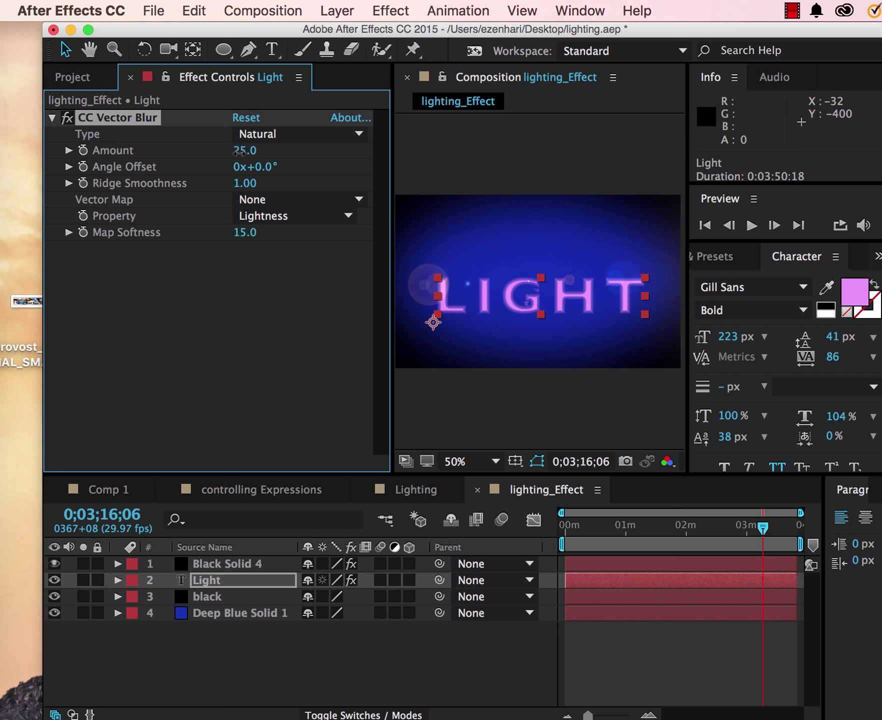
{"action": "mouse_move", "coordinate": [239, 152]}
{"action": "left_mouse_down"}
{"action": "mouse_move", "coordinate": [228, 153]}
{"action": "mouse_move", "coordinate": [251, 151]}
{"action": "left_mouse_up"}
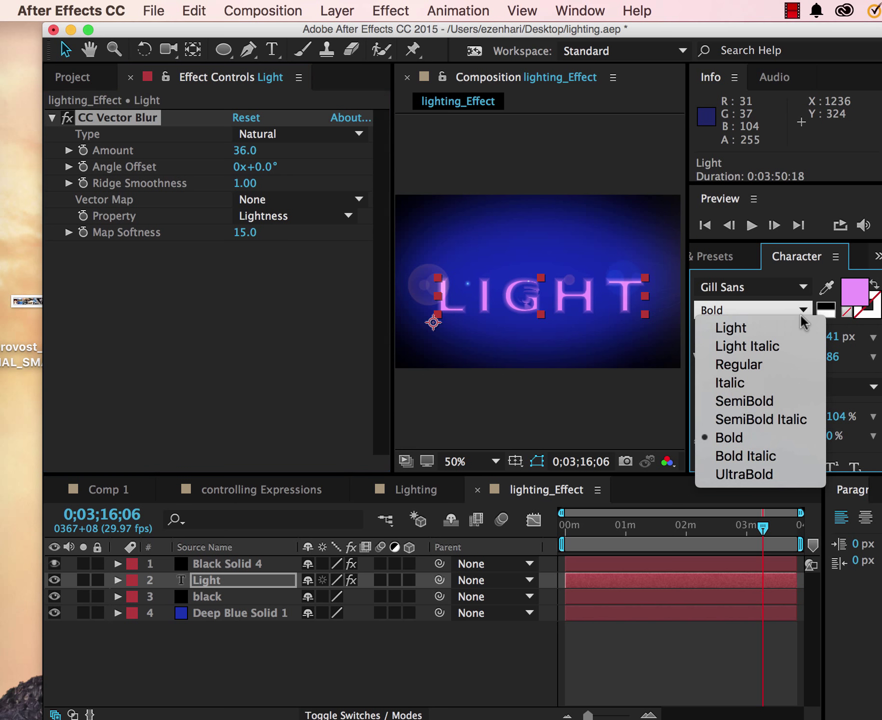
- Change the text style from Bold to Regular and set the blur Amount to 20
{"action": "left_click", "coordinate": [787, 313]}
{"action": "left_click", "coordinate": [788, 359]}
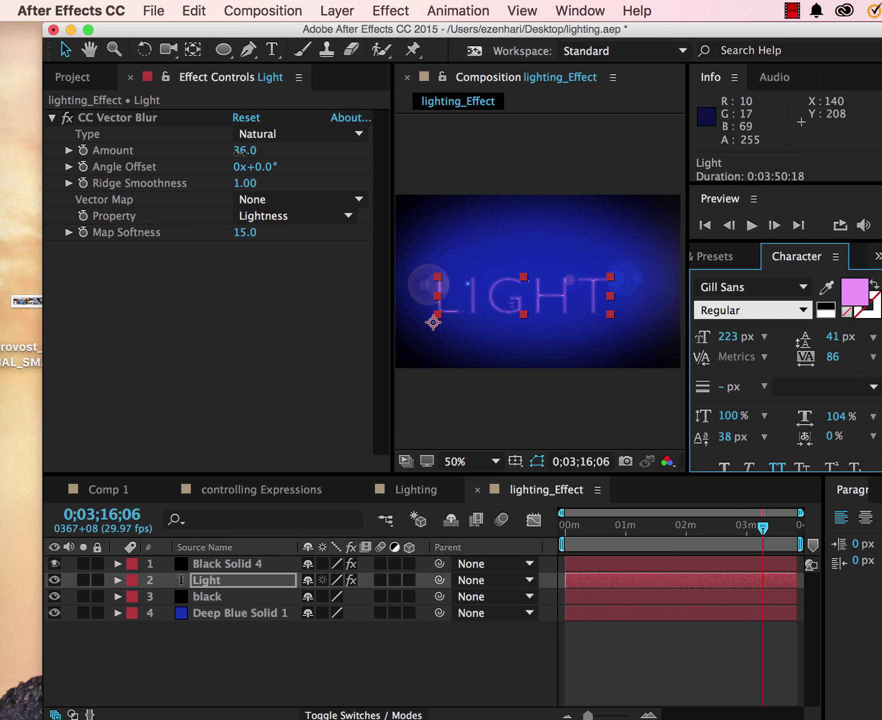
{"action": "left_click_drag", "start_coordinate": [240, 152], "coordinate": [220, 150]}
- Search 'glow' in Effects & Presets and drop Glow onto the Light layer
{"action": "left_click", "coordinate": [738, 258]}
{"action": "left_click", "coordinate": [766, 281]}
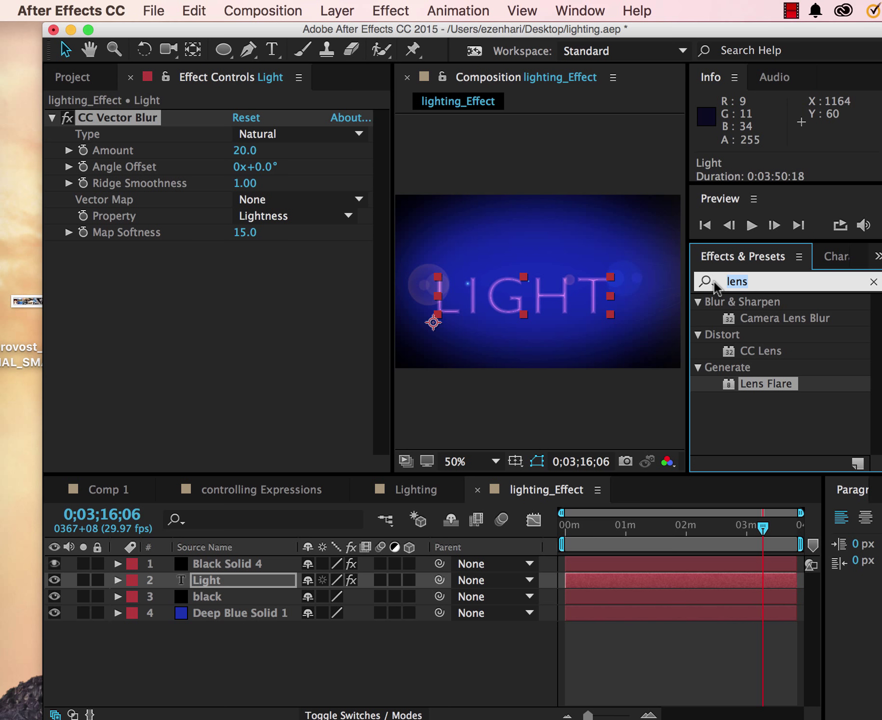
{"action": "type", "text": "glow"}
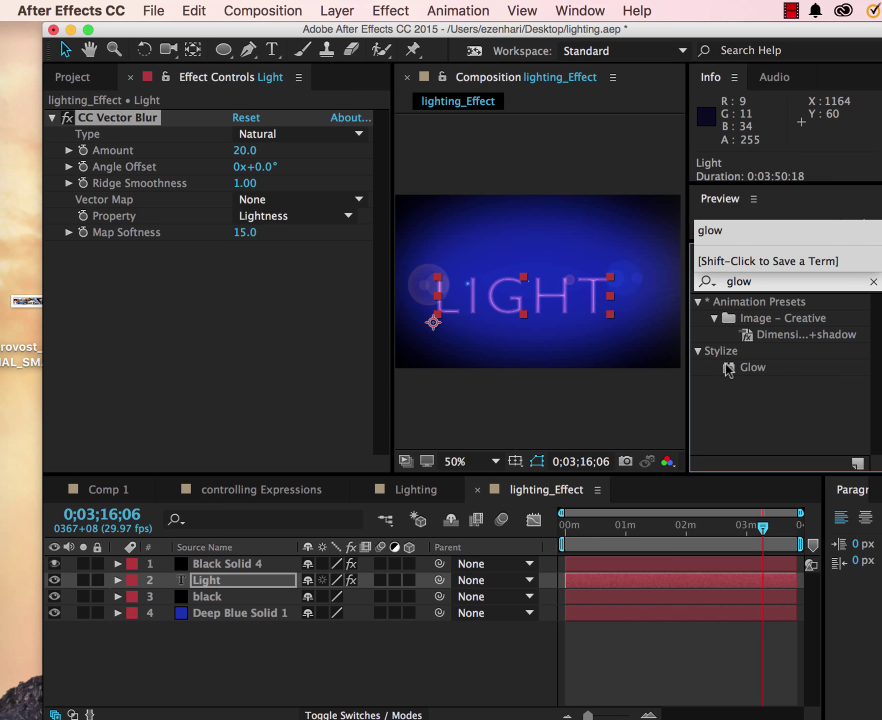
{"action": "left_click_drag", "start_coordinate": [729, 370], "coordinate": [506, 583]}
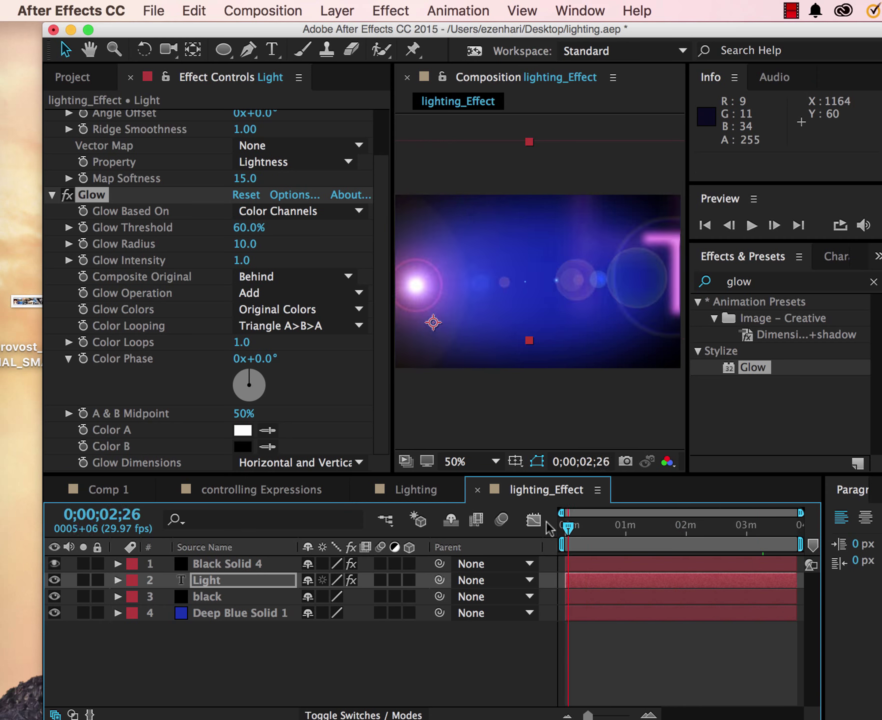